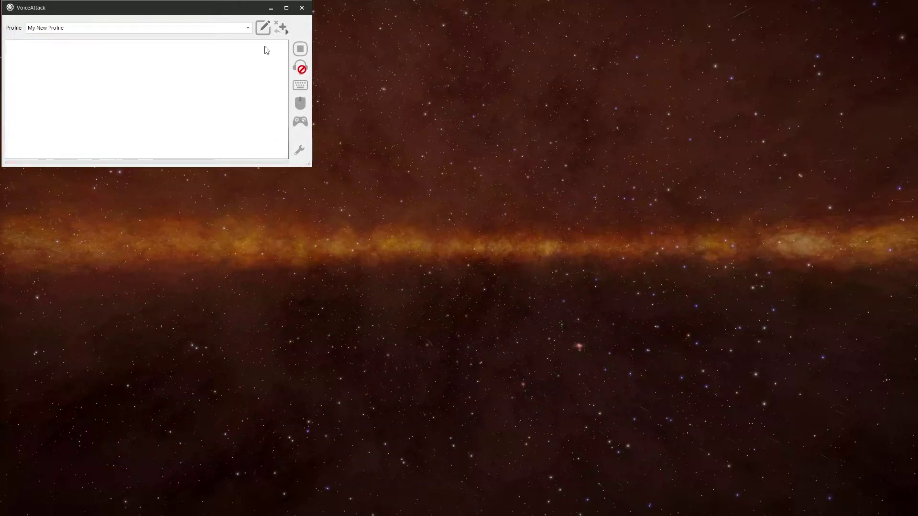
Open My New Profile for editing and start adding a new command.
left_click(262, 29)
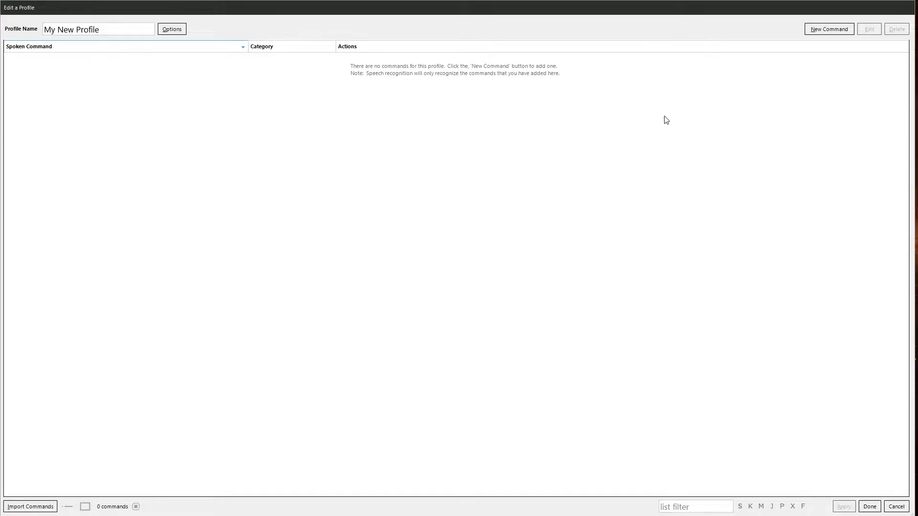
left_click(822, 29)
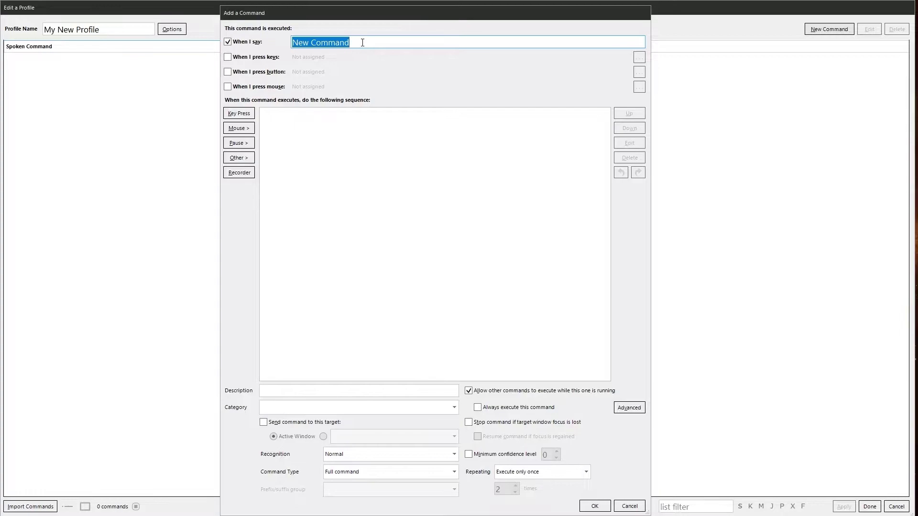
Paste the gear phrase list into When I say, then bring Notepad++ forward.
type("Deploy gear; Deploy landing gear; Lower gear; Lower landing gear")
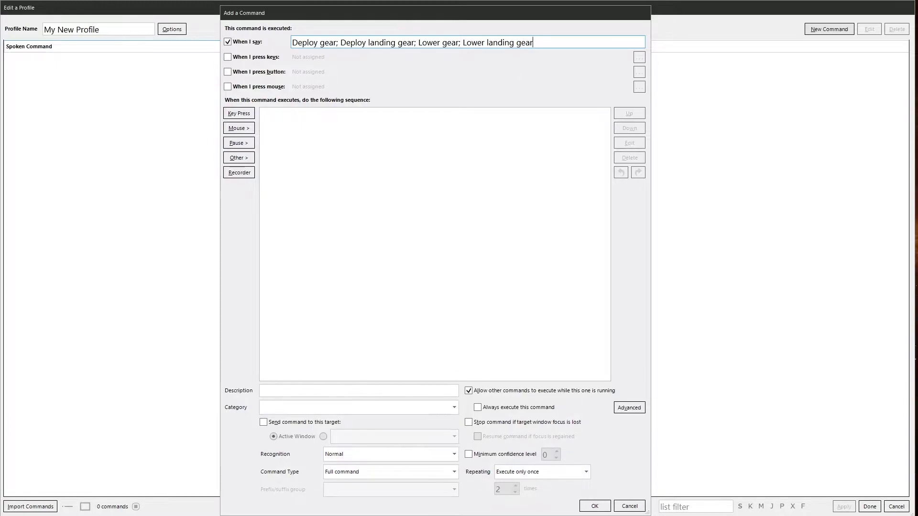
key("alt+Tab")
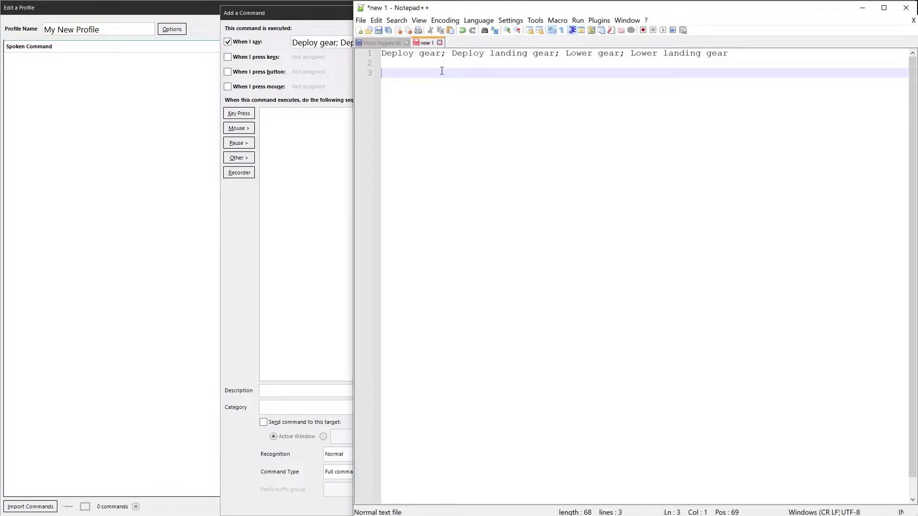
Type the shorthand [Deploy; Lower] [landing;] gear on line 3 of the Notepad++ document.
type("[Deploy")
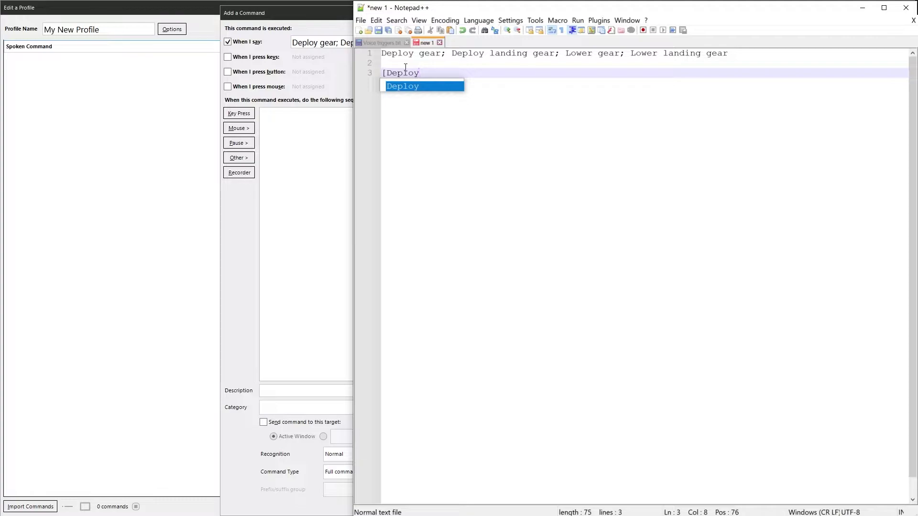
type(";")
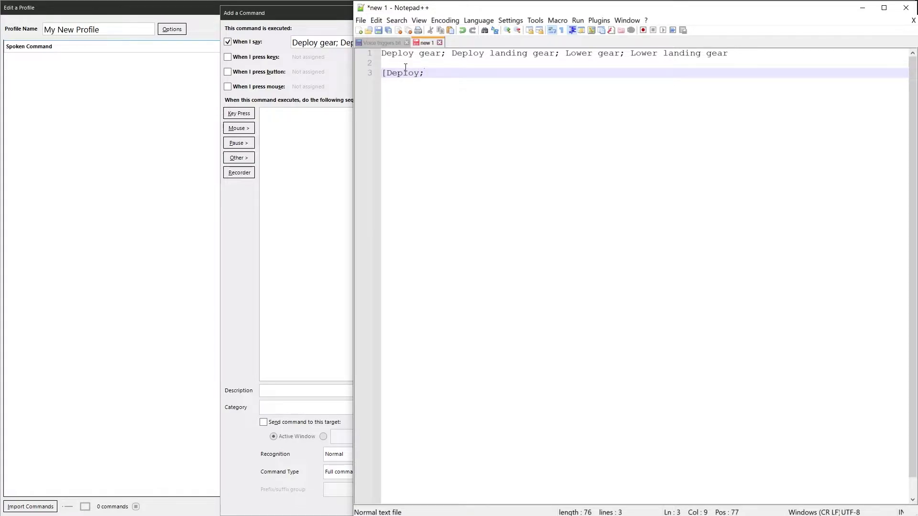
type(" Lower")
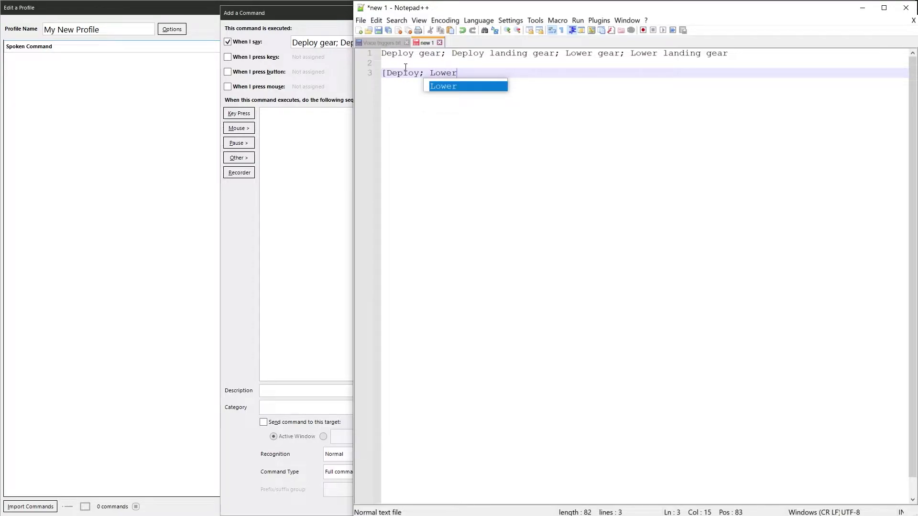
type("]")
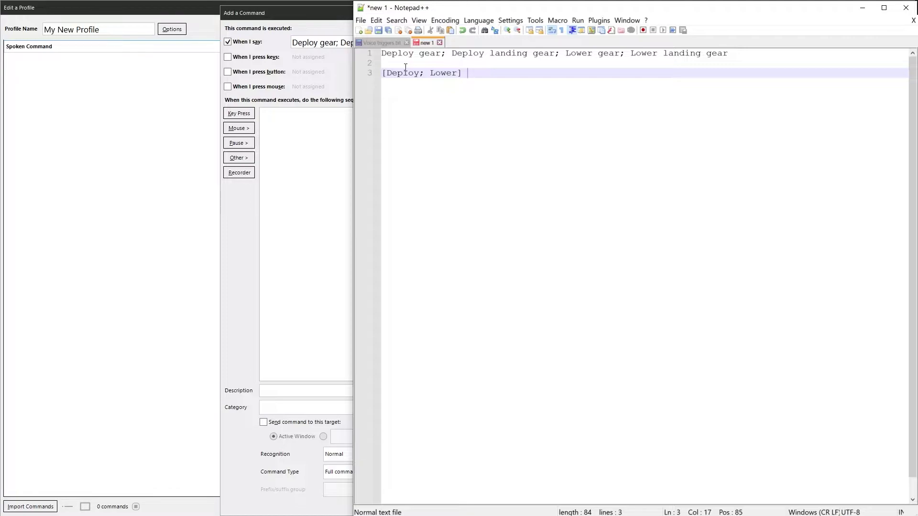
type("[lsnding;] gear")
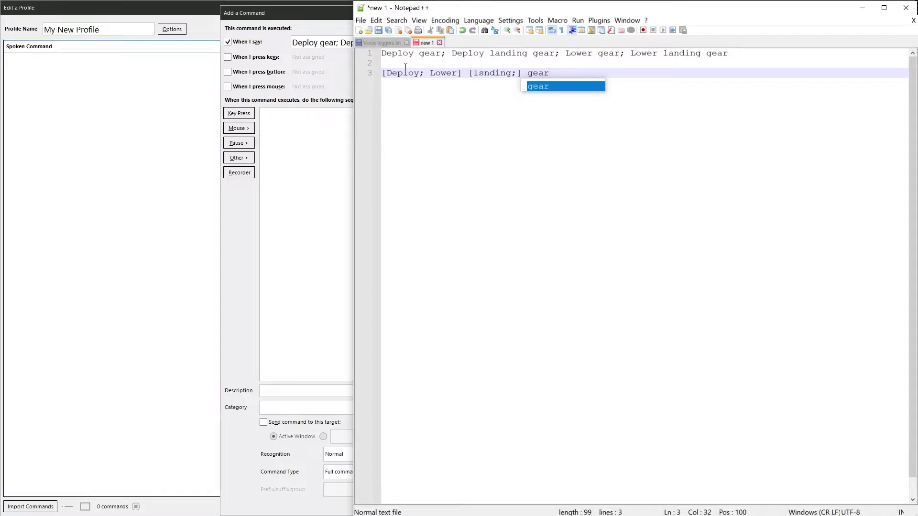
left_click(644, 126)
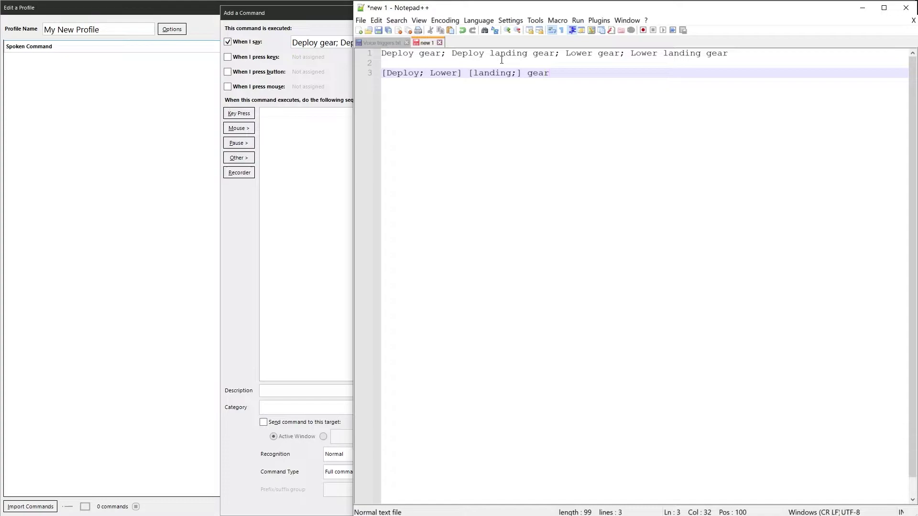
left_click(389, 43)
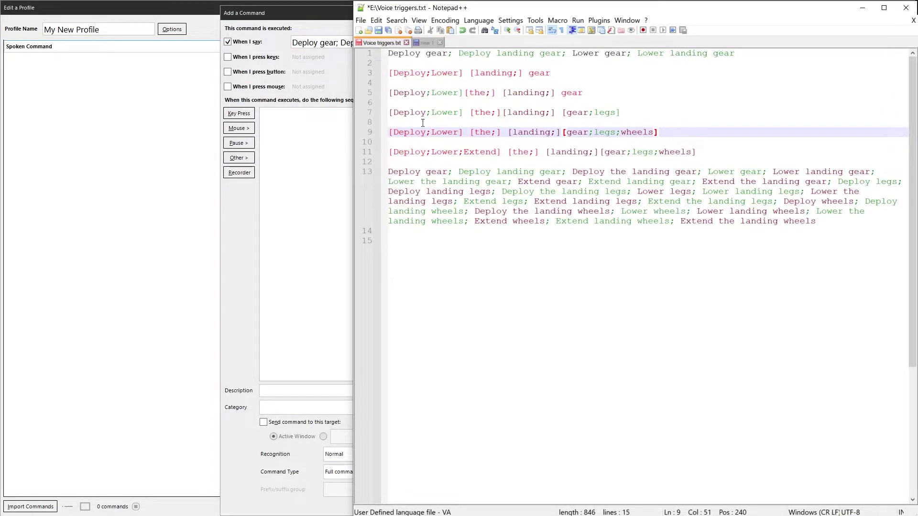
left_click(494, 262)
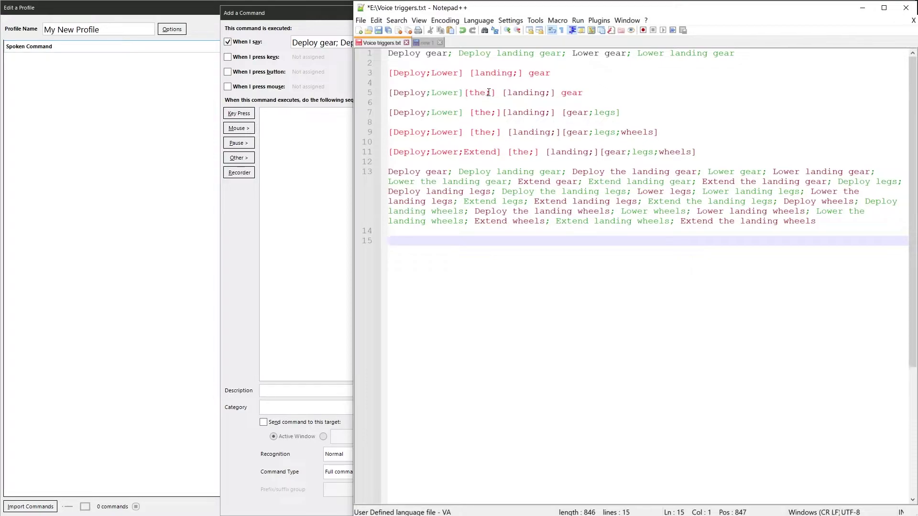
left_click_drag(487, 93, 496, 96)
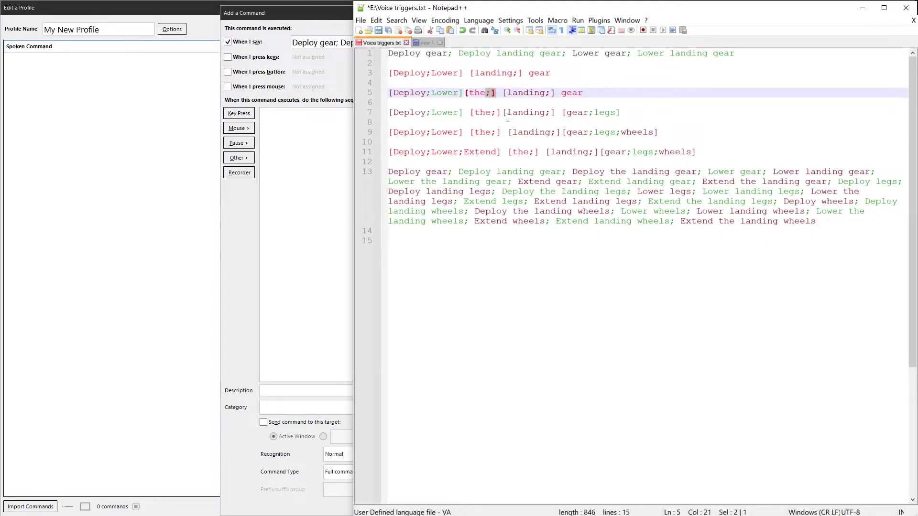
key("End")
Select the full expanded phrase list on line 13 in Notepad++.
left_click(382, 171)
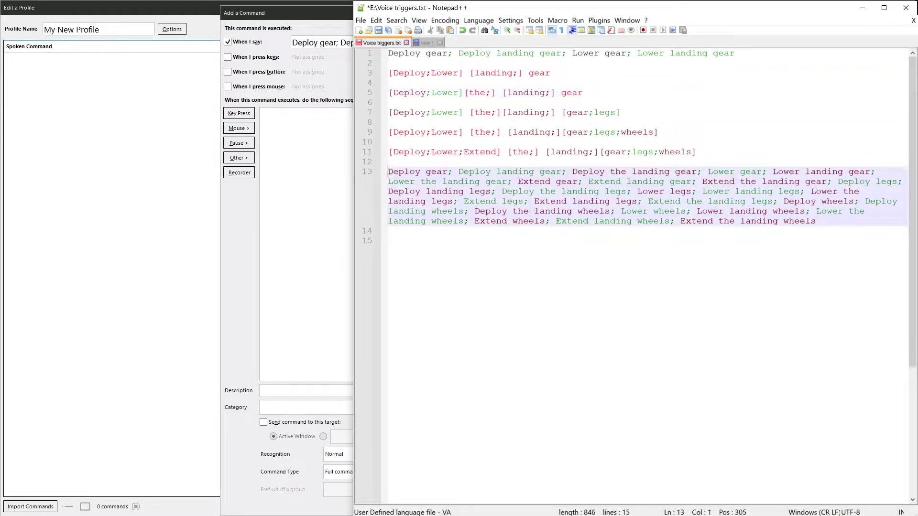
left_click(525, 249)
left_click_drag(383, 172, 824, 217)
key("ctrl+c")
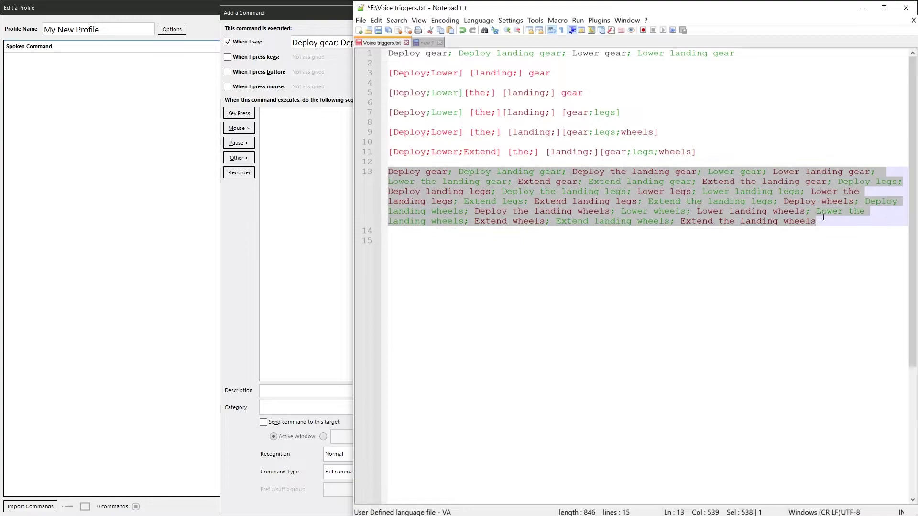
Replace the When I say text with line 13's list, save, and widen Spoken Command.
left_click(316, 184)
left_click(549, 43)
key("ctrl+a")
key("ctrl+v")
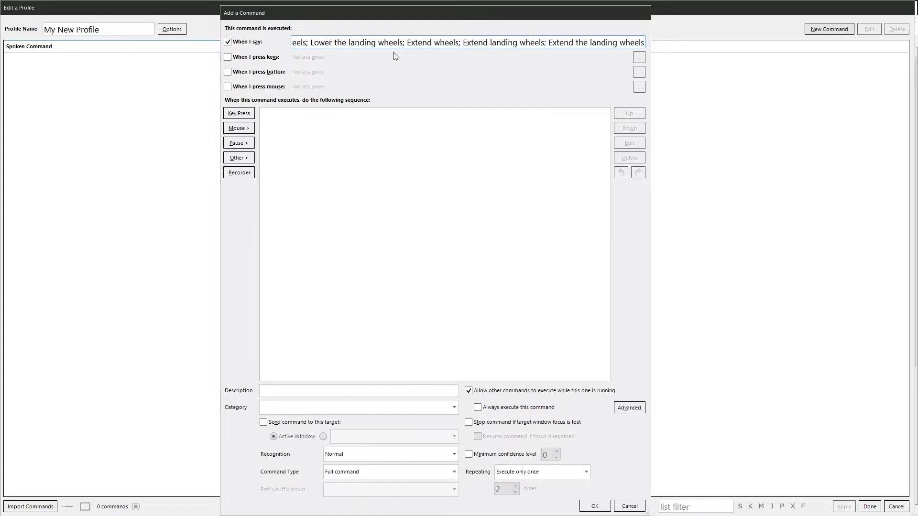
key("Home")
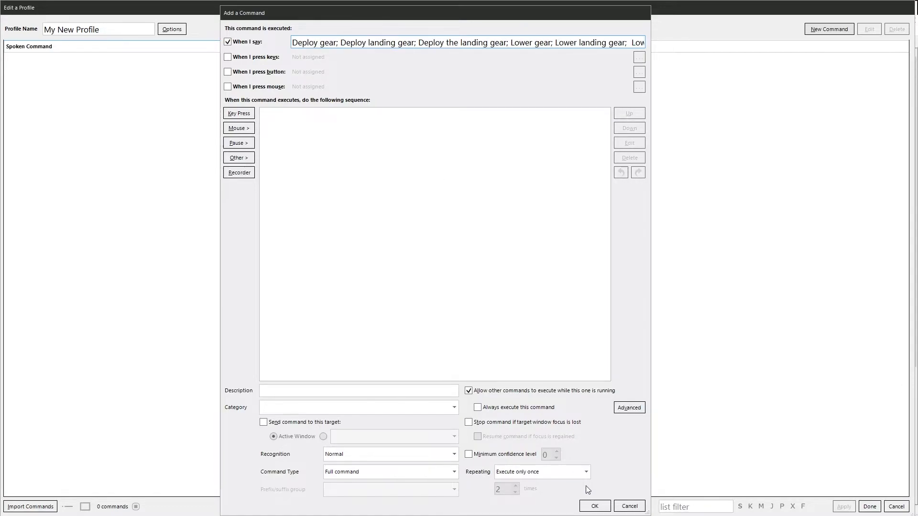
left_click(595, 506)
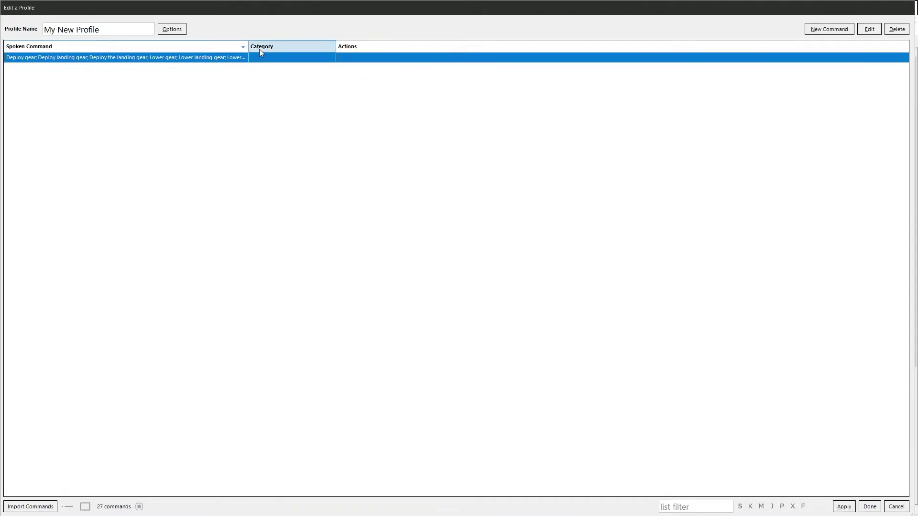
left_click_drag(248, 46, 767, 47)
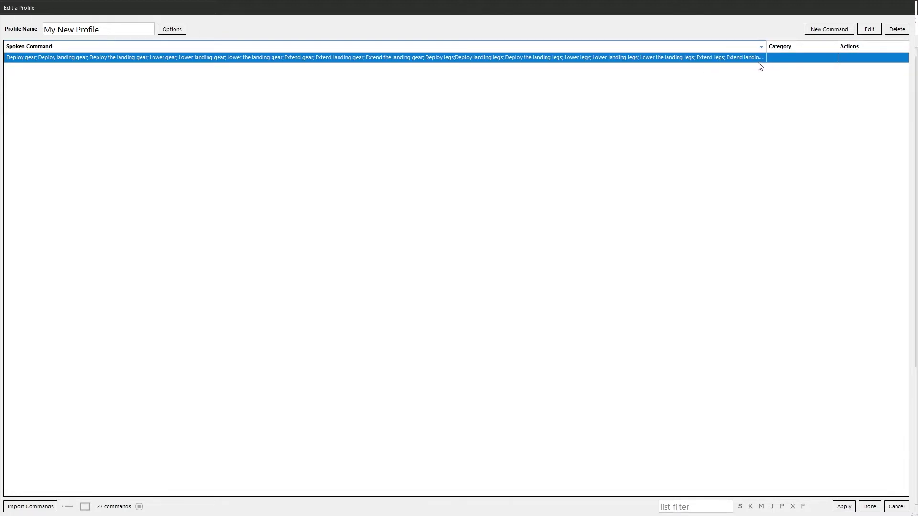
Swap the command's expanded phrases for line 11's compact [Deploy;Lower;Extend] [the;] [landing;][gear;legs;wheels].
double_click(339, 57)
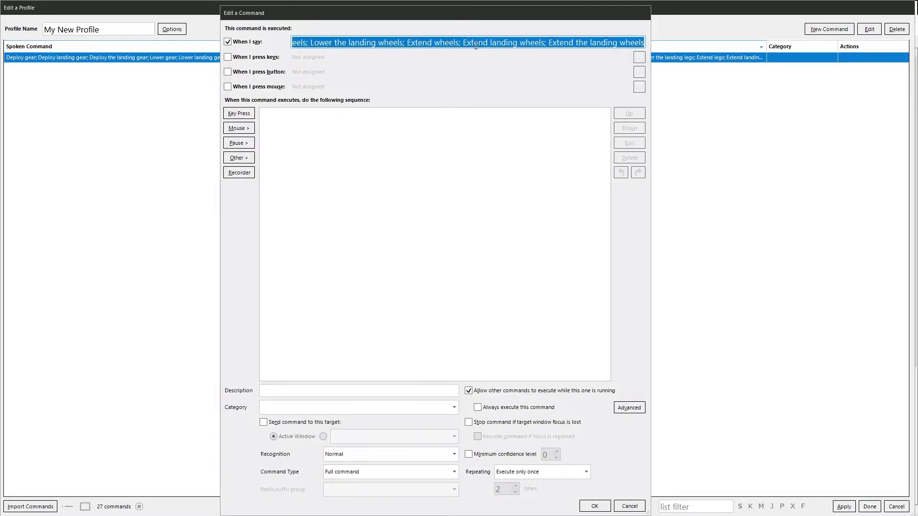
key("alt+Tab")
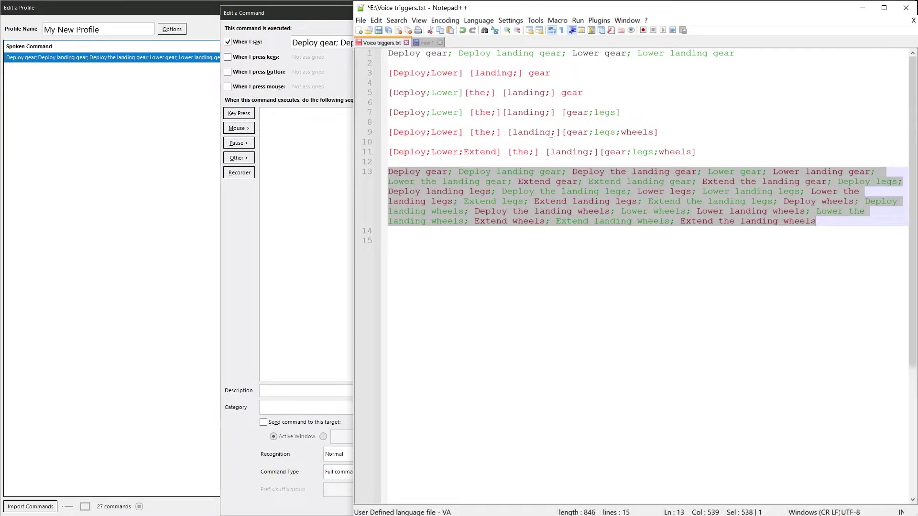
left_click(663, 278)
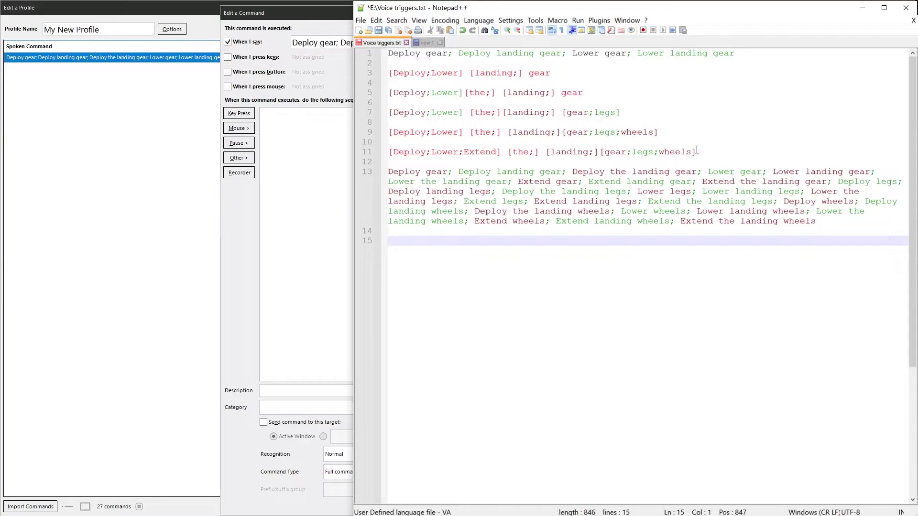
left_click_drag(697, 151, 368, 154)
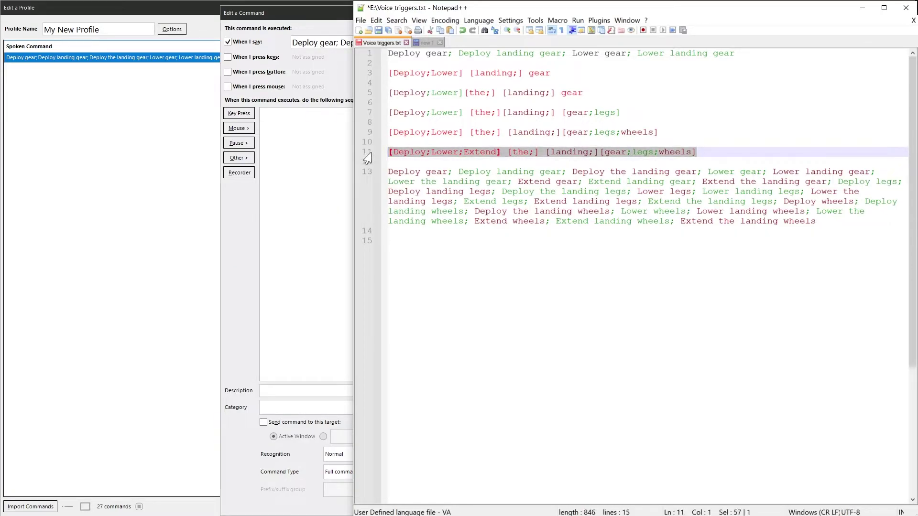
key("ctrl+c")
left_click(274, 148)
key("ctrl+a")
key("ctrl+v")
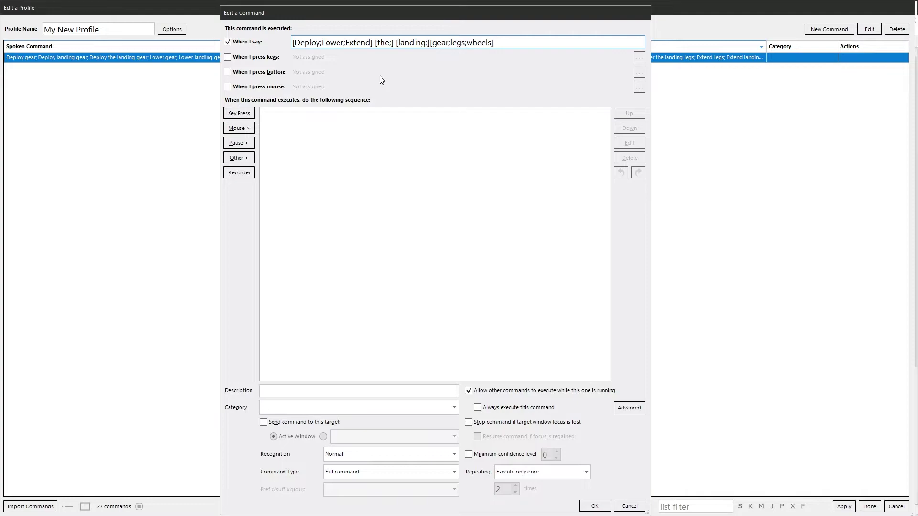
Clear the bracketed gear phrase and enter the numeric-range trigger Fire missile [1..10].
type(";")
key("ctrl+a")
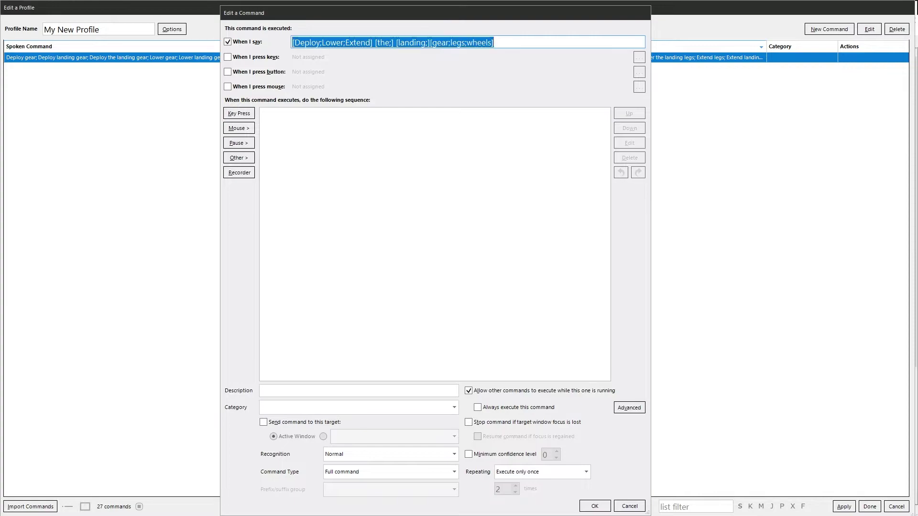
key("BackSpace")
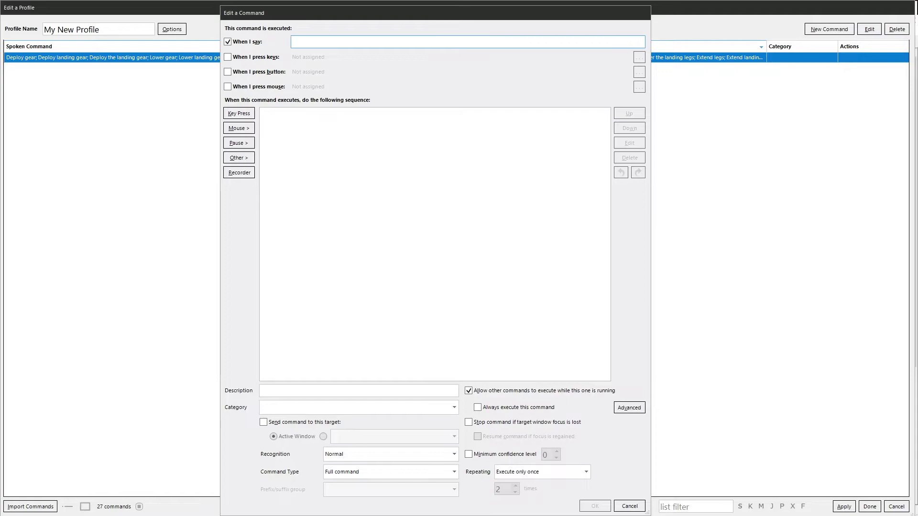
type("Fire missile")
type("[1..10]")
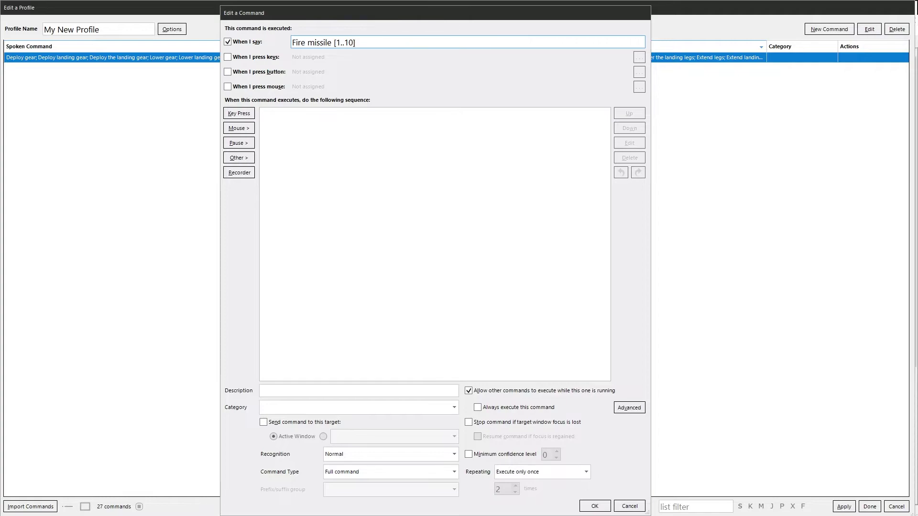
Replace the spoken phrase with Call wingman [1..10].
key("ctrl+a")
key("BackSpace")
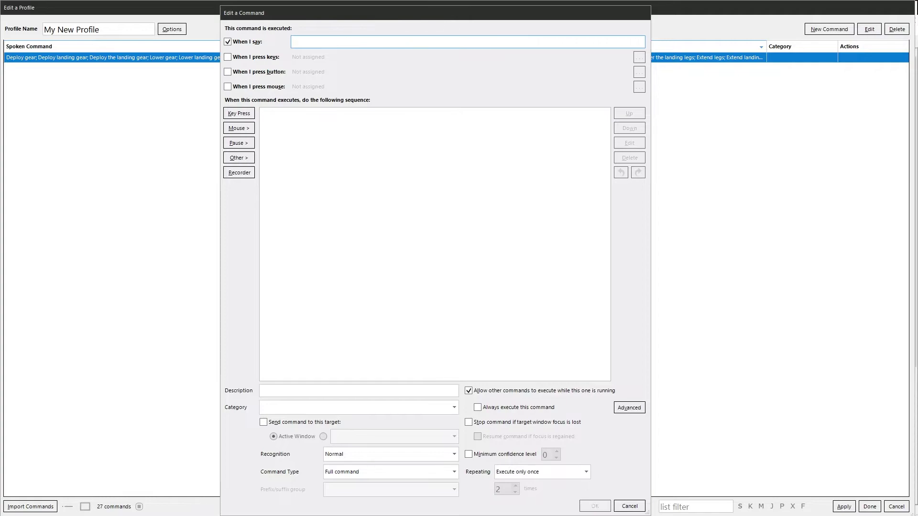
type("Call wingmand")
key("BackSpace")
type("[1..10]")
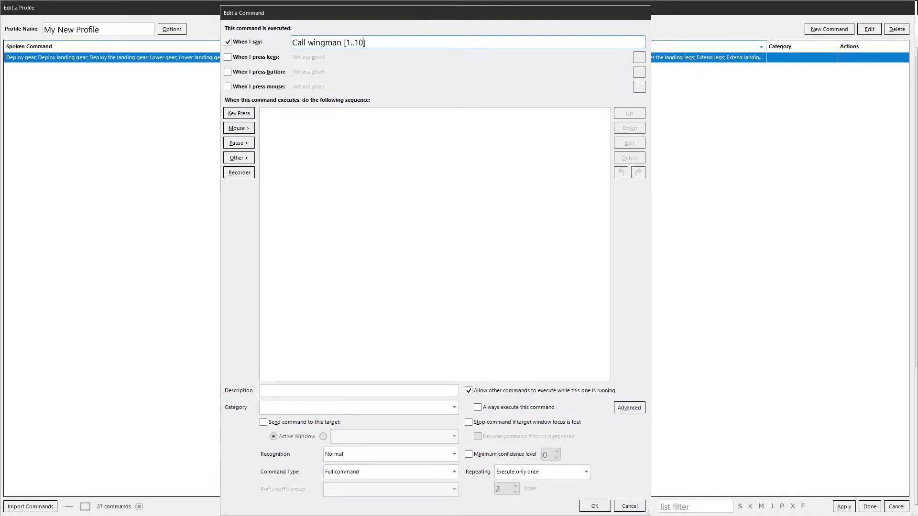
Change the range to [1..100;10], then replace it with the {TXT:DeployGear} token.
type("0;10")
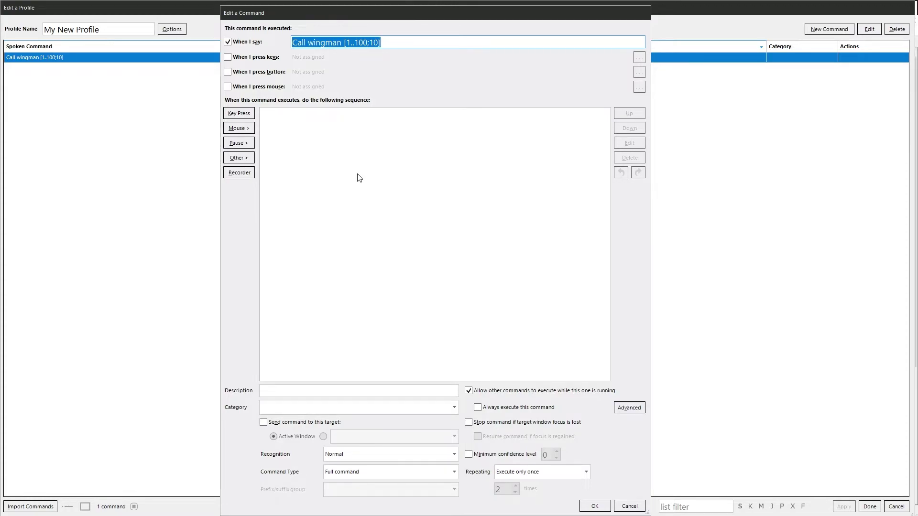
key("BackSpace")
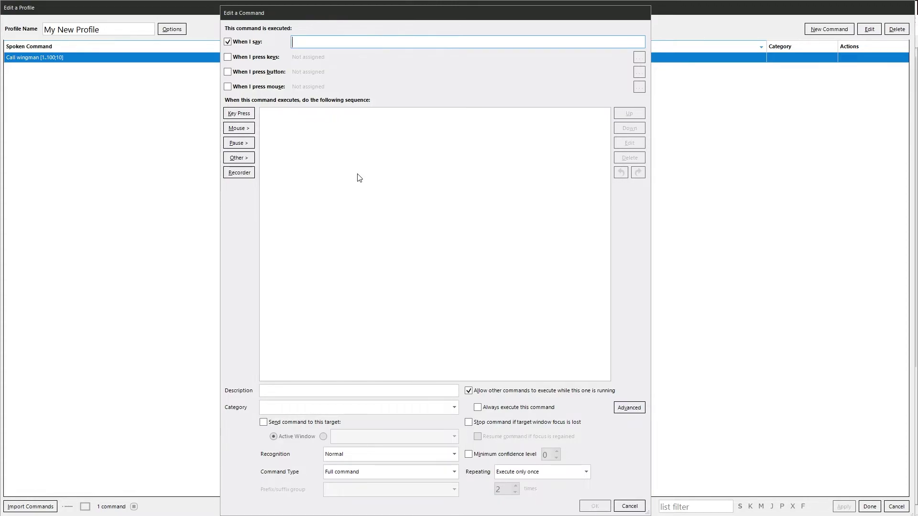
type("(")
type("TXT")
type(":D")
type("eploy")
type("Gear}")
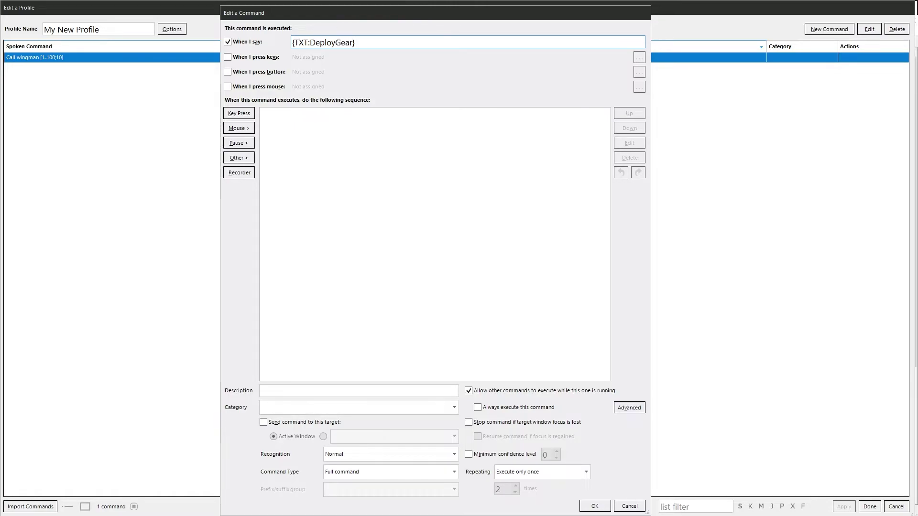
Copy the variable name DeployGear and save the {TXT:DeployGear} command.
left_click_drag(310, 43, 354, 44)
right_click(340, 42)
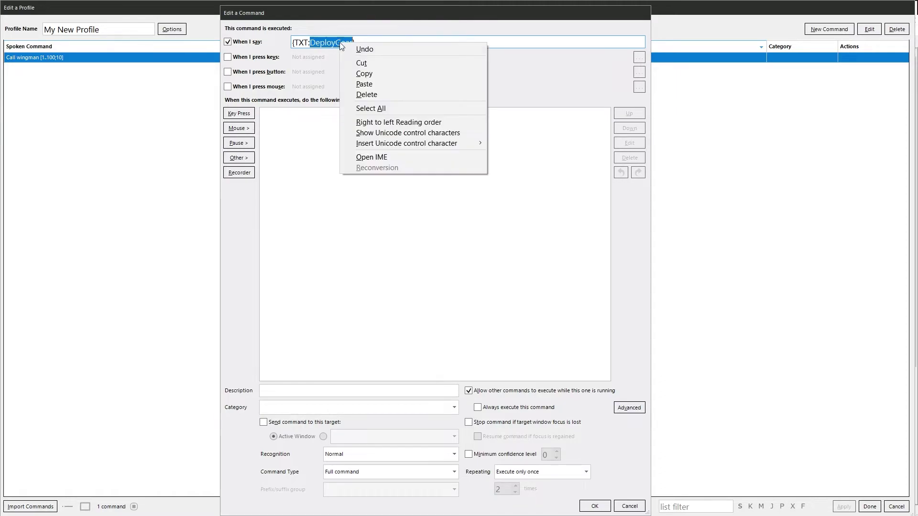
left_click(363, 75)
left_click(595, 506)
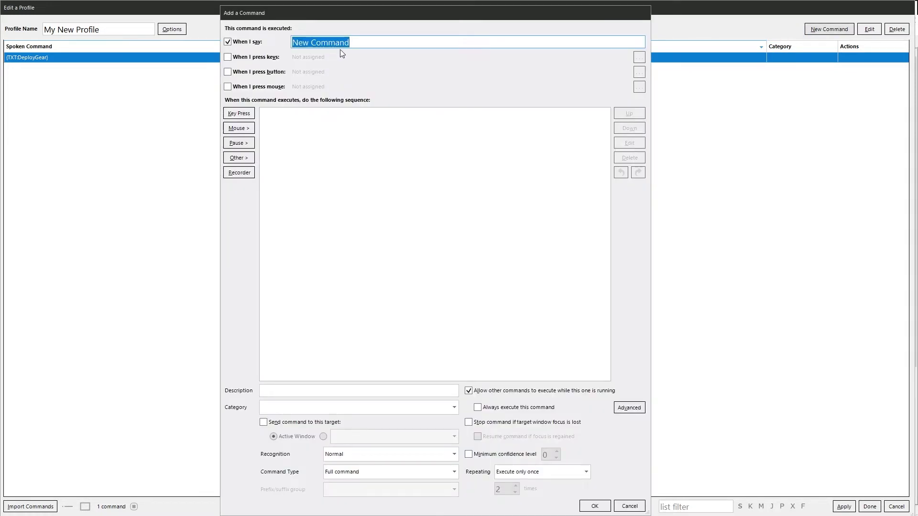
Give the new command the spoken phrase Voice Trigger and show the Other action categories.
type("Voice ")
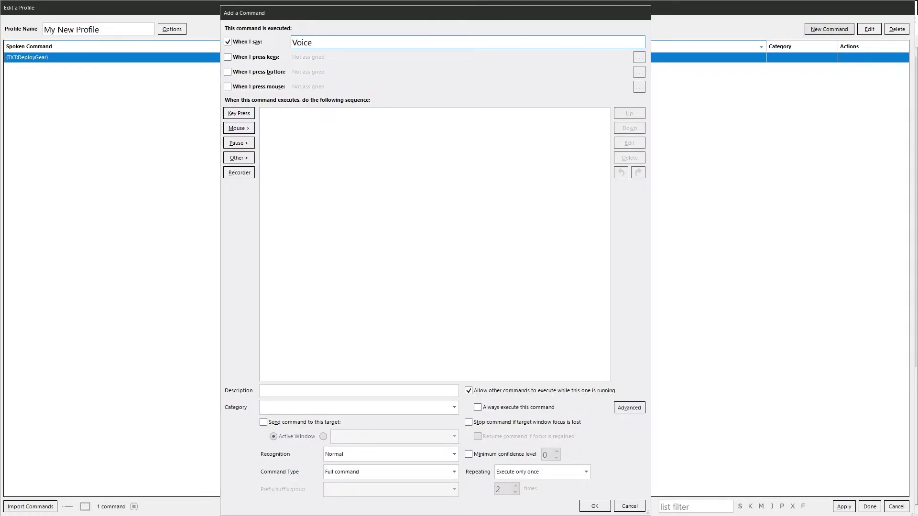
type("Trigger")
left_click(250, 158)
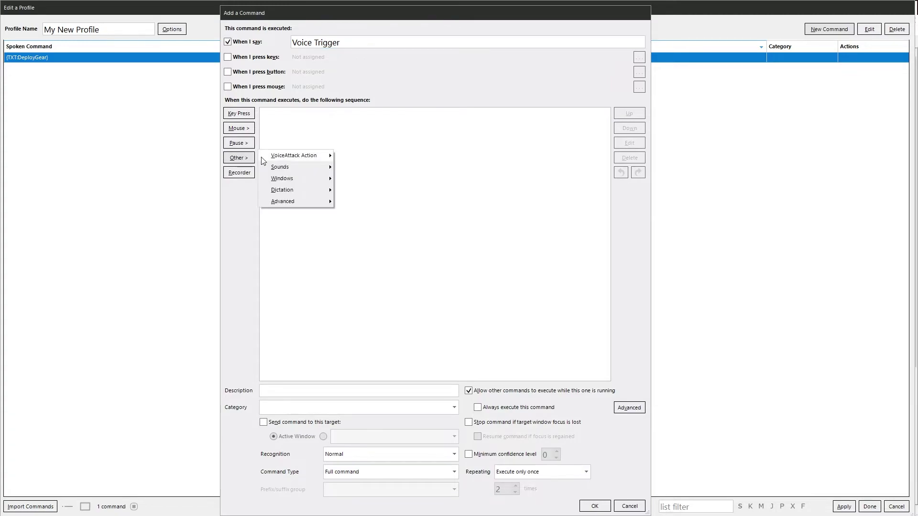
Add an Advanced Set a Text Value action for the variable DeployGear.
mouse_move(289, 203)
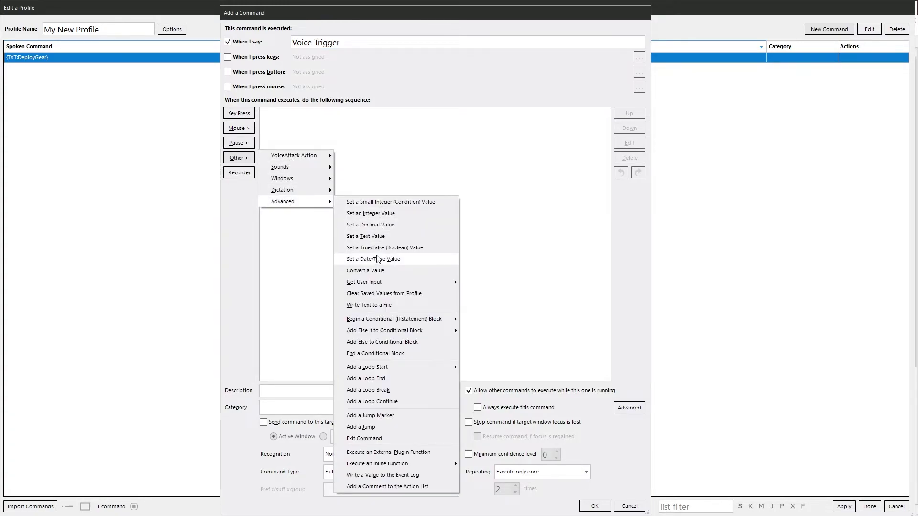
left_click(378, 236)
type("DeployGear")
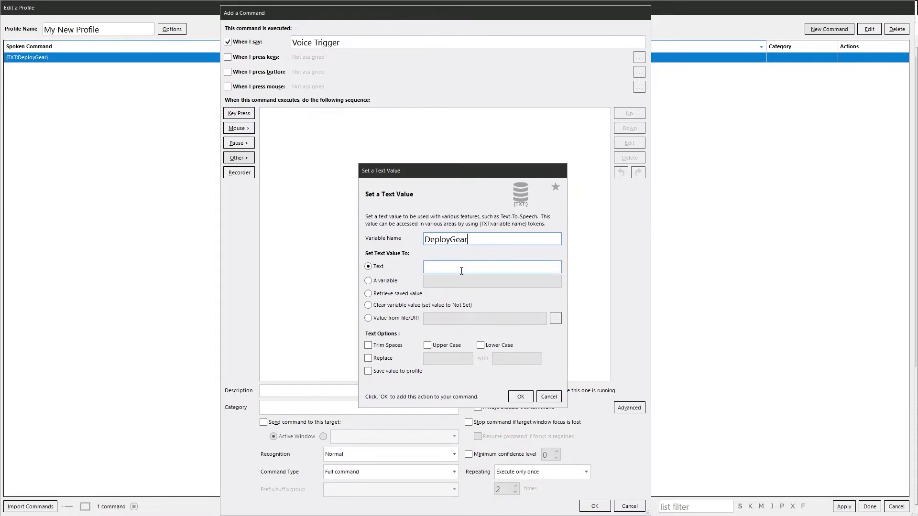
left_click(459, 269)
Use line 9's phrase [Deploy;Lower] [the;] [landing;][gear;legs;wheels] as the value and confirm.
key("alt+Tab")
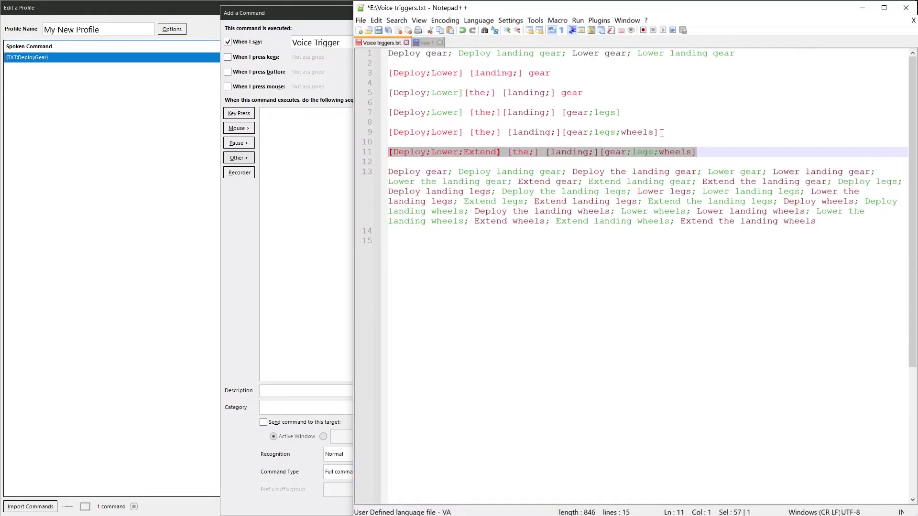
left_click_drag(661, 133, 388, 132)
left_click(312, 132)
key("ctrl+v")
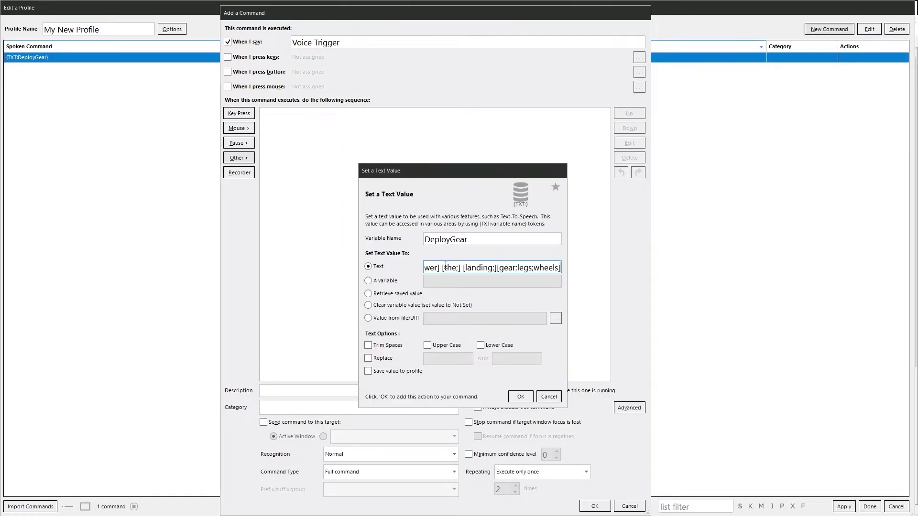
left_click(519, 396)
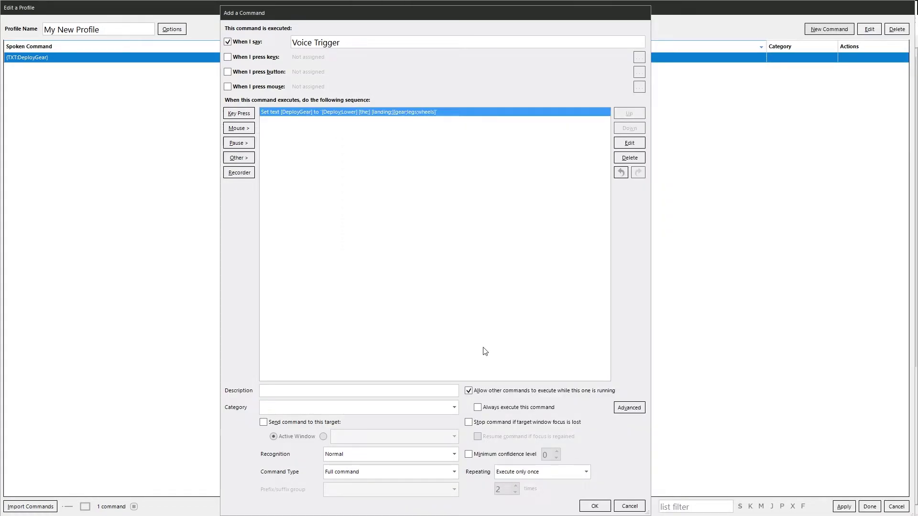
Save the Voice Trigger command, apply the profile, execute Voice Trigger, and reopen the profile editor.
left_click(594, 506)
left_click(844, 507)
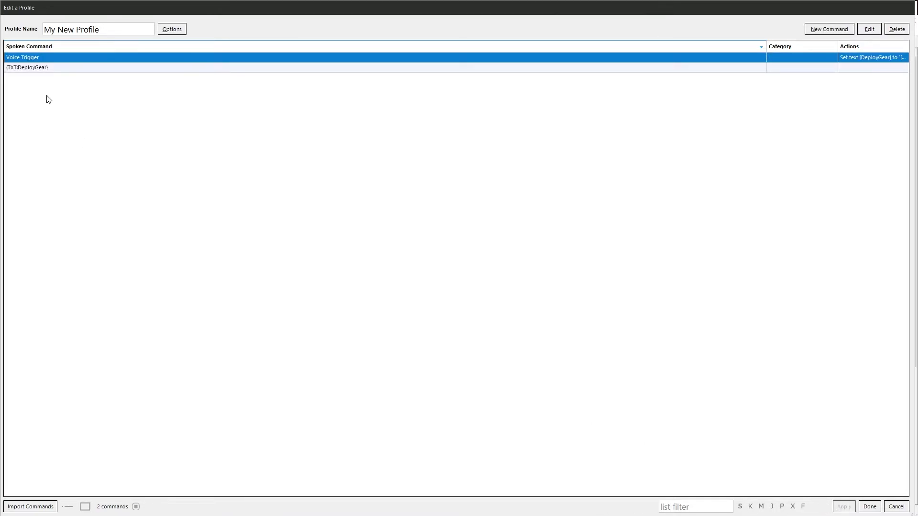
right_click(43, 57)
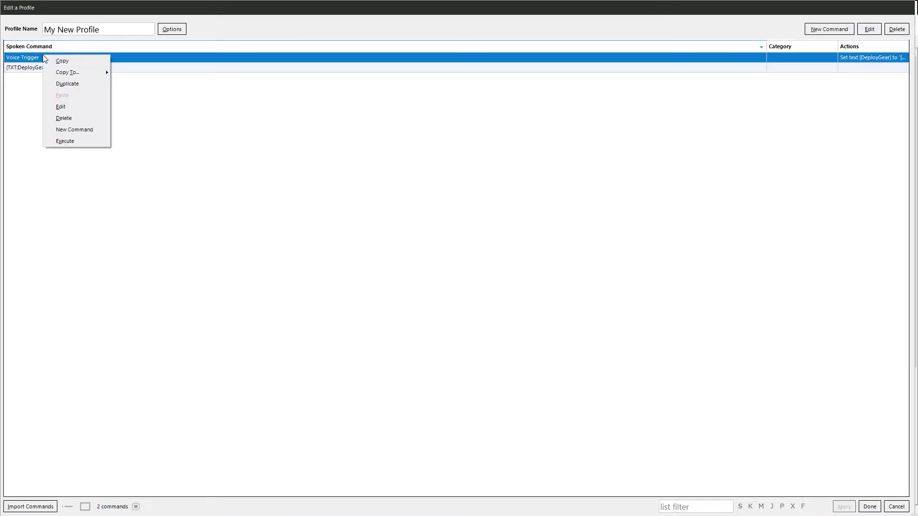
left_click(64, 141)
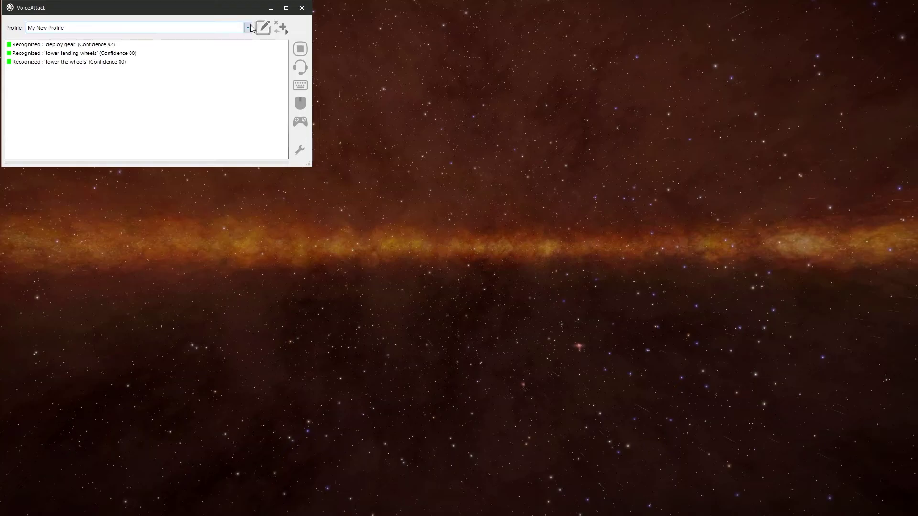
left_click(264, 29)
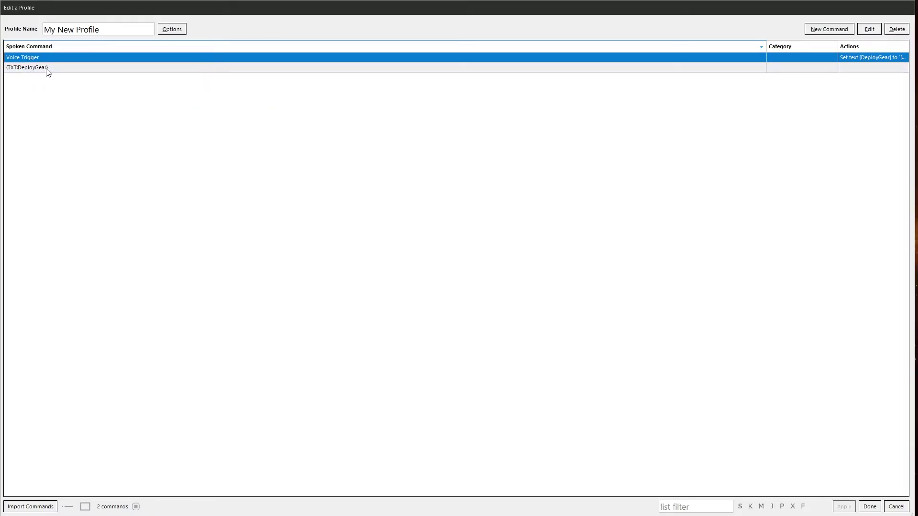
Close the Voice Trigger editor without changes and open the {TXT:DeployGear} command for editing.
double_click(42, 62)
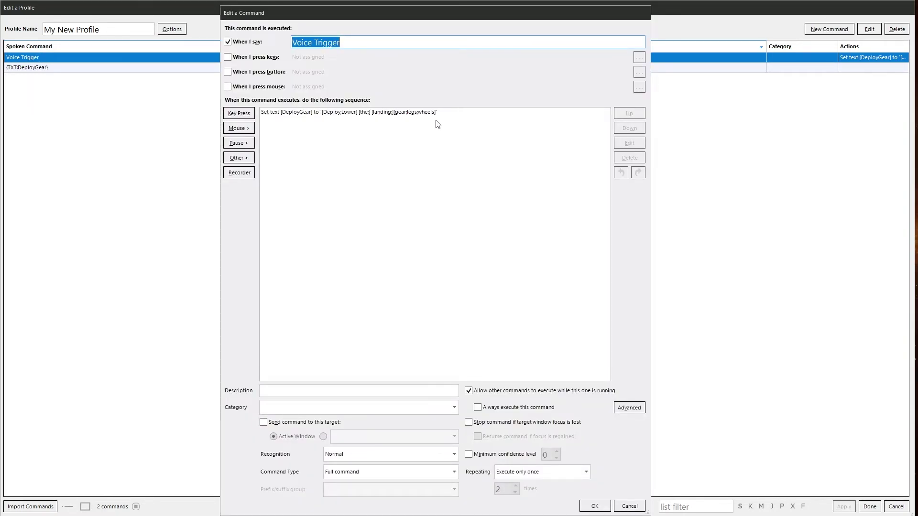
left_click(630, 506)
double_click(27, 67)
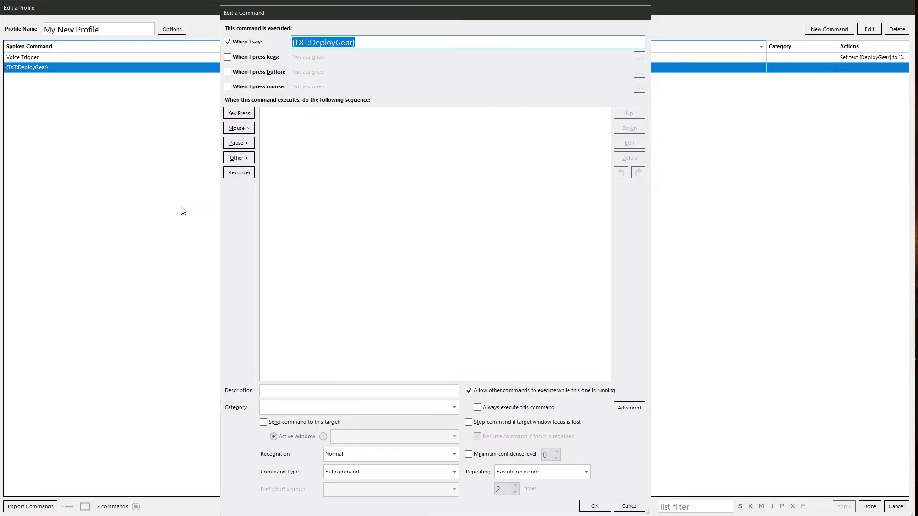
left_click(345, 173)
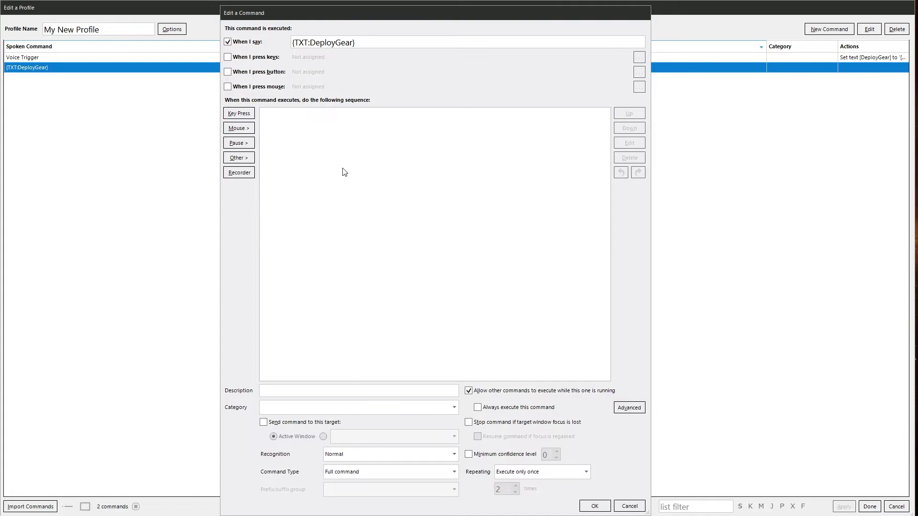
left_click(251, 58)
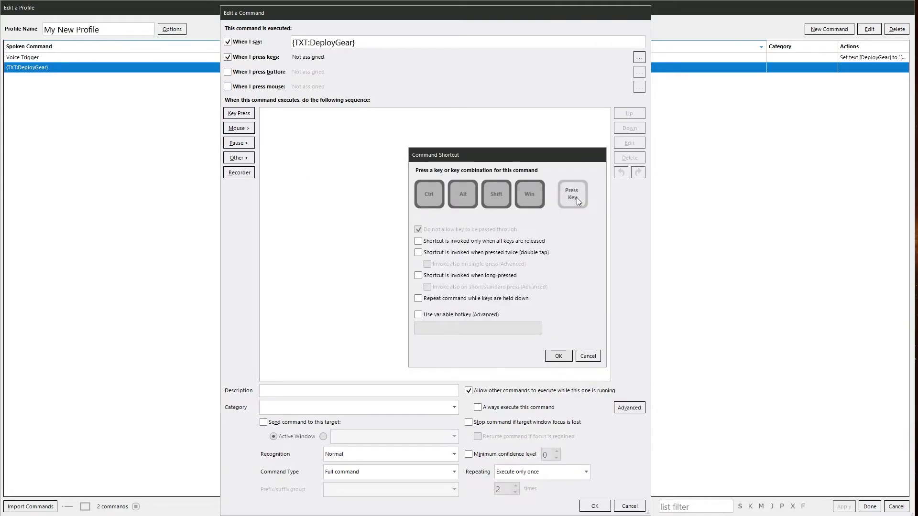
key("g")
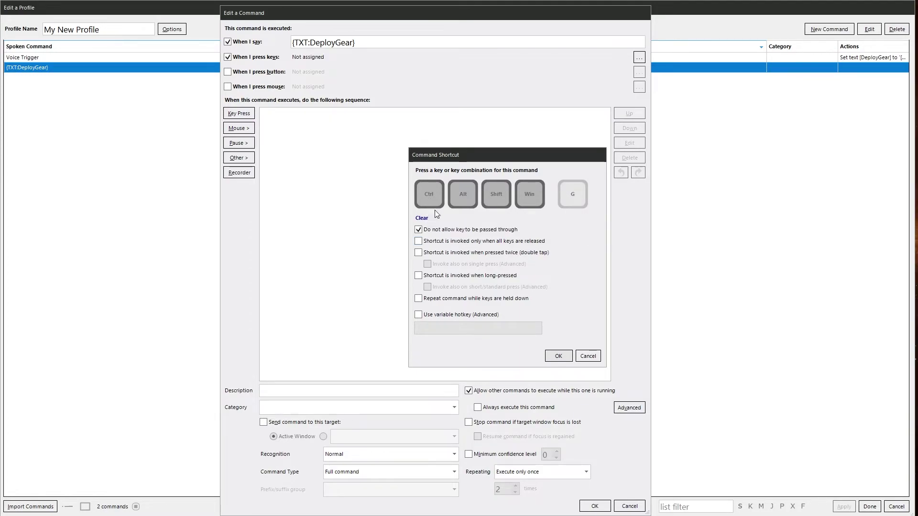
left_click(536, 198)
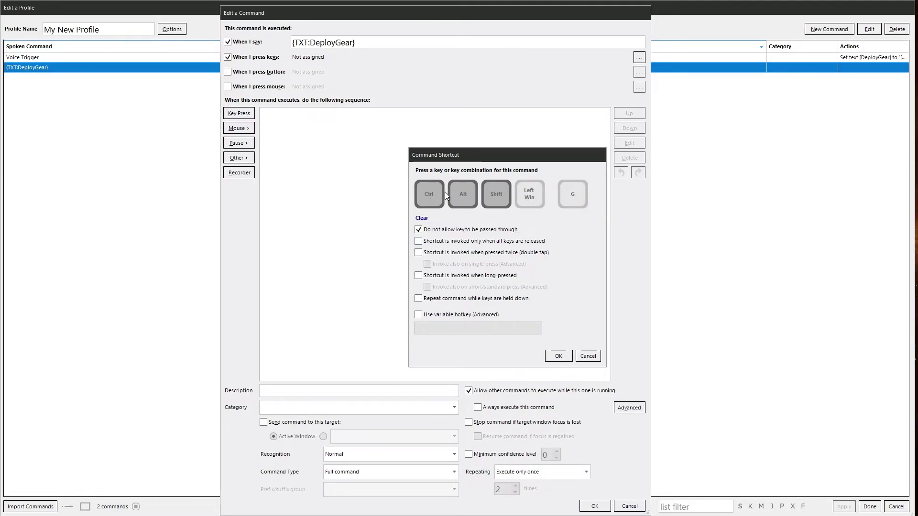
left_click(429, 197)
left_click(429, 198)
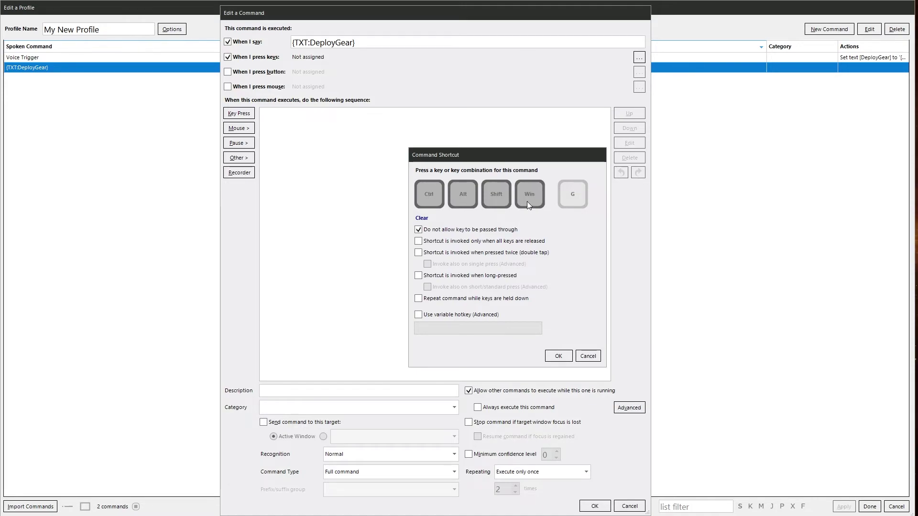
left_click(572, 200)
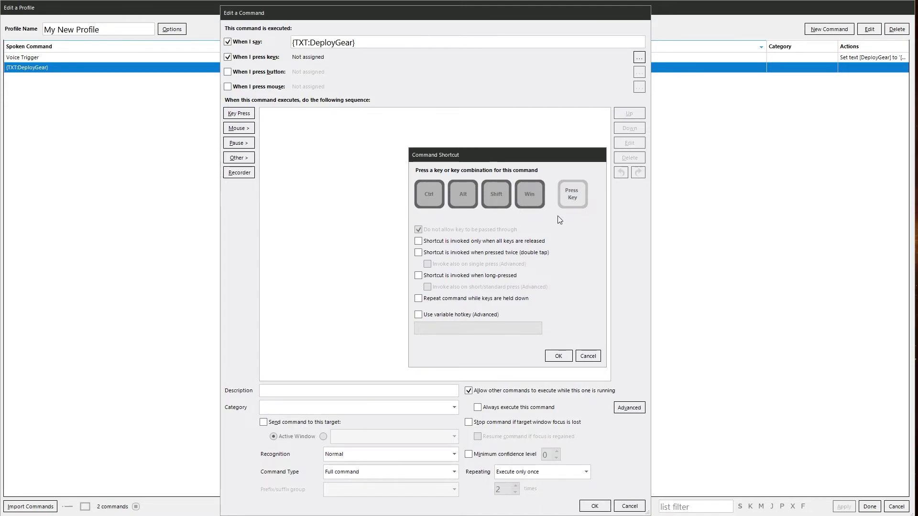
key("g")
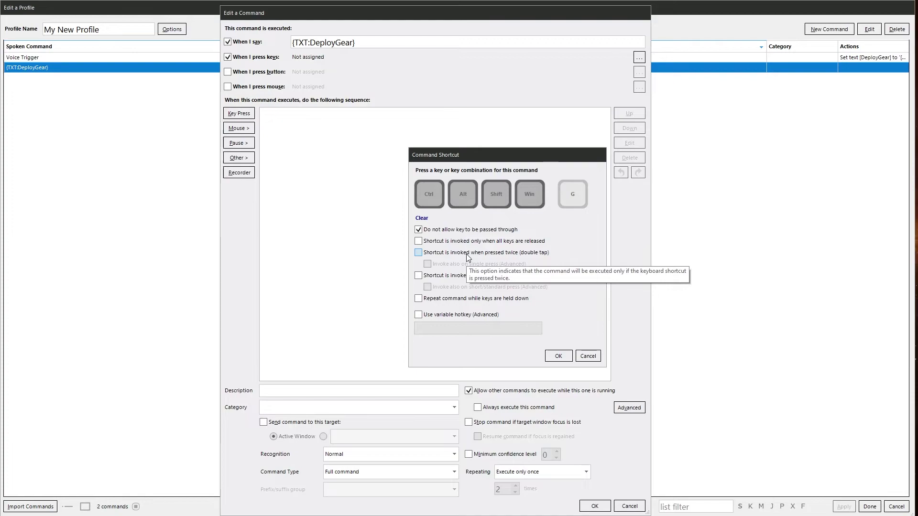
Try the double-tap and long-press shortcut options, leaving both switched off.
left_click(419, 253)
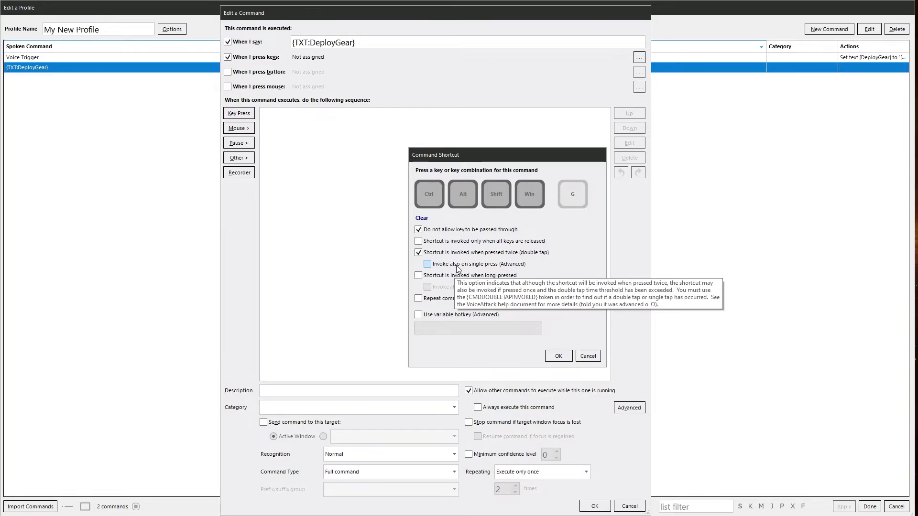
left_click(430, 255)
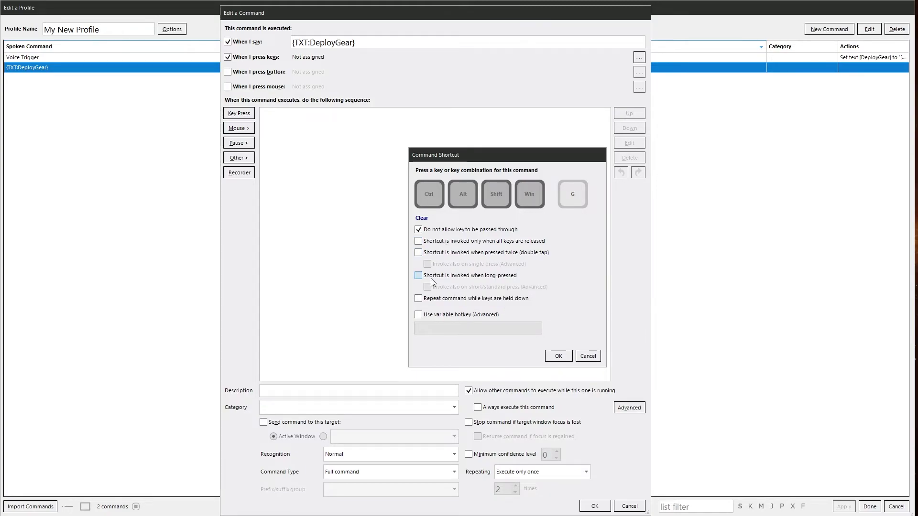
left_click(448, 282)
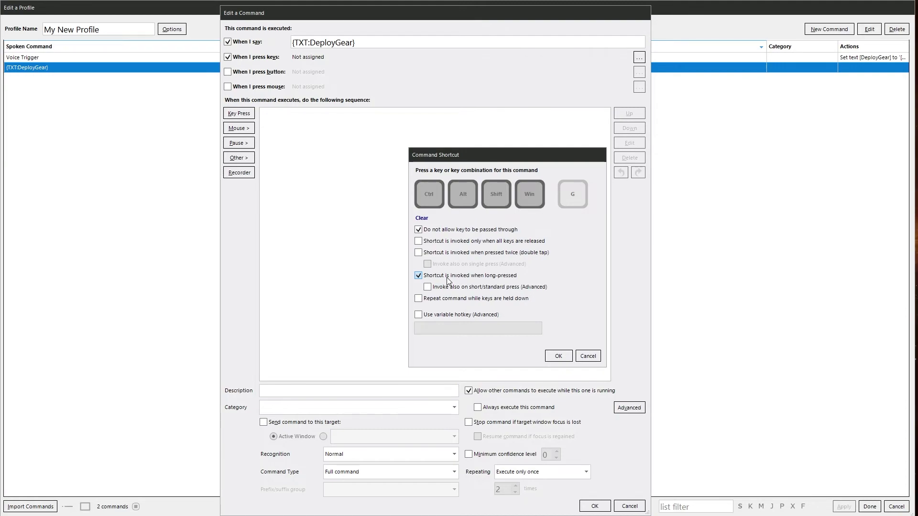
mouse_move(452, 291)
left_click(418, 276)
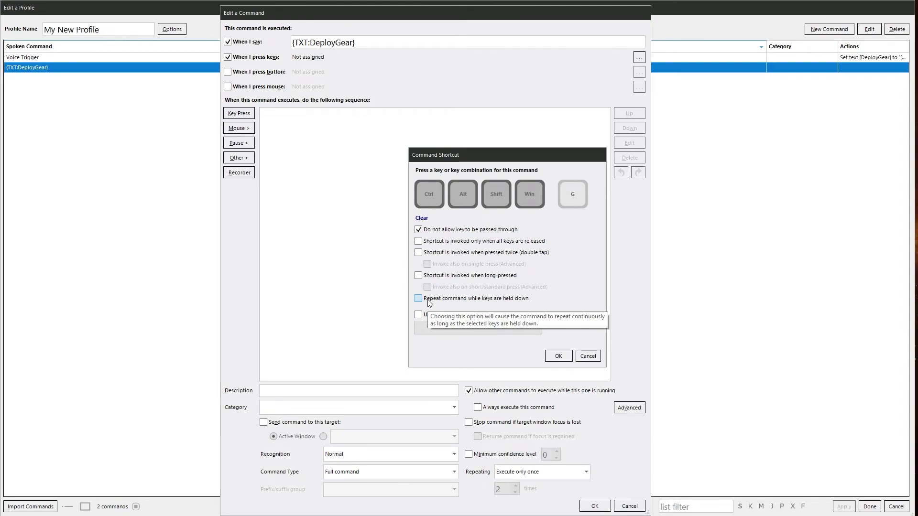
Switch to a variable hotkey named 'Fire missile'.
left_click(419, 314)
type("Fier")
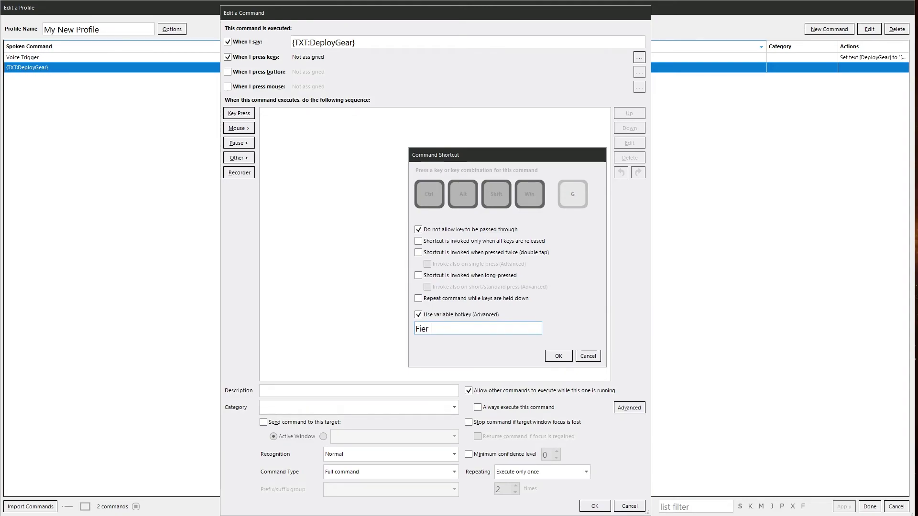
key("BackSpace")
key("BackSpace")
key("BackSpace")
key("BackSpace")
type("Fire missile")
Cancel the key shortcut, enable a joystick button trigger, and turn on POV hat switches for Joystick 3.
key("Escape")
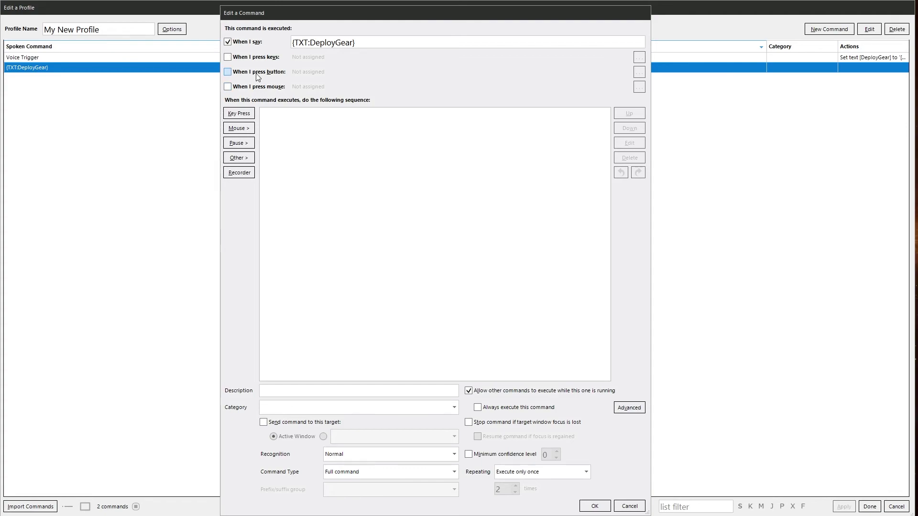
left_click(252, 73)
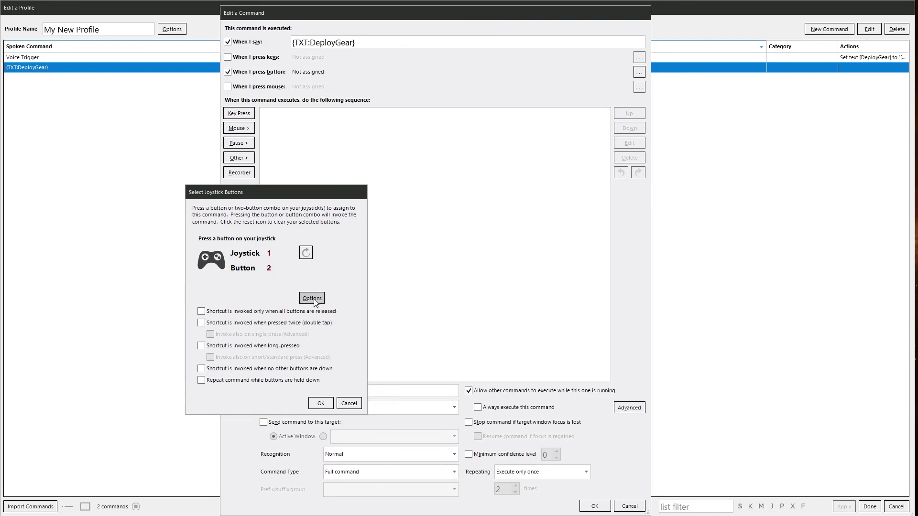
left_click(320, 298)
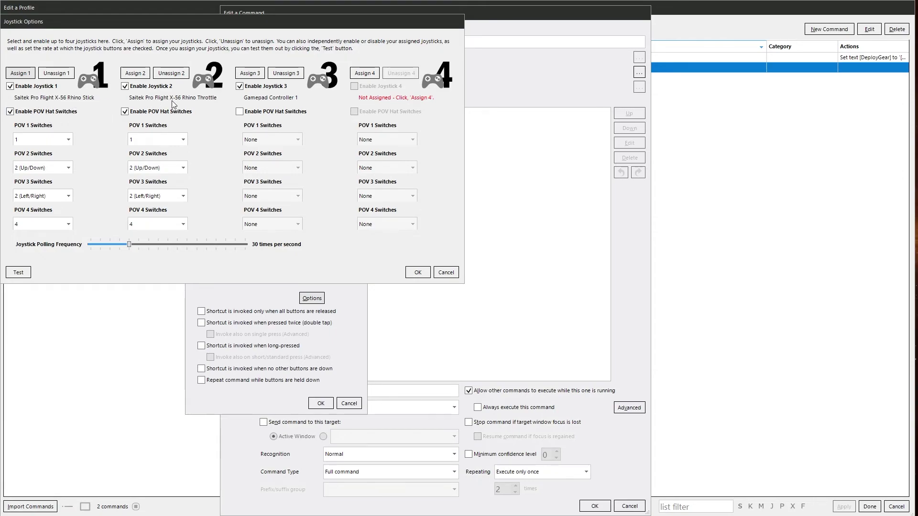
left_click(293, 106)
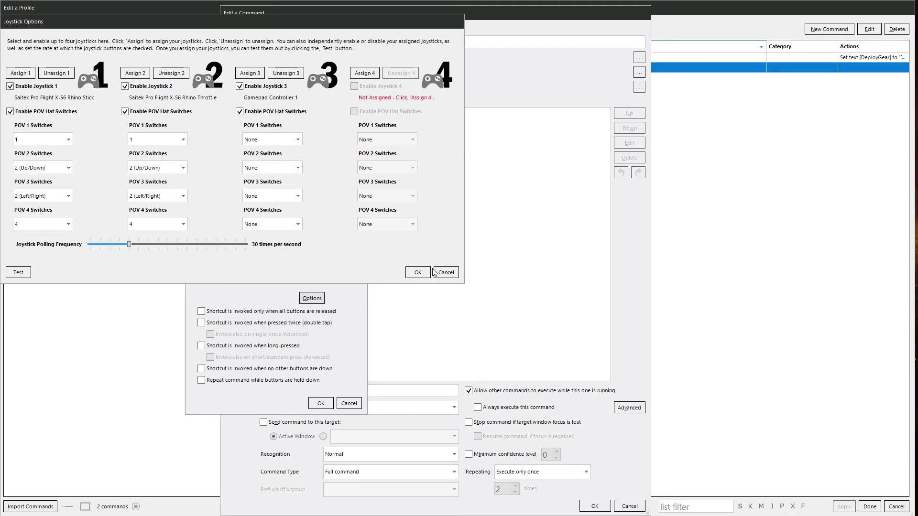
left_click(418, 272)
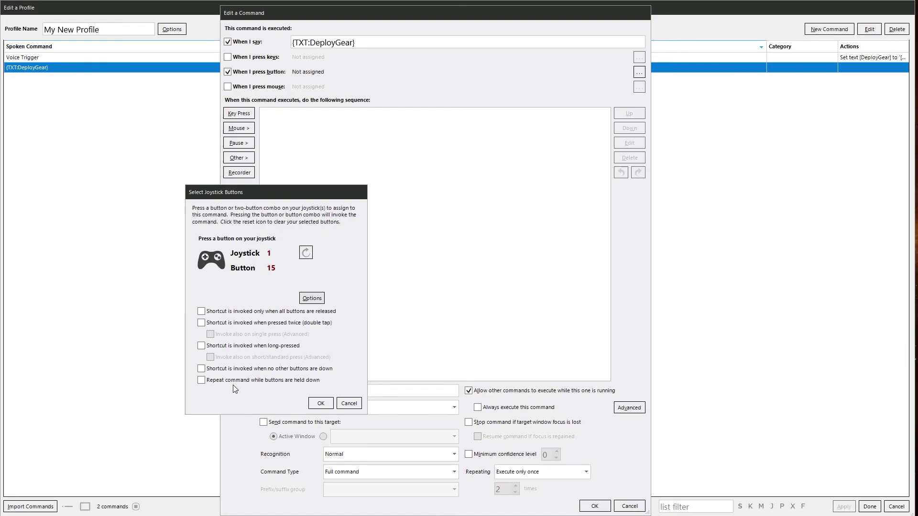
key("Escape")
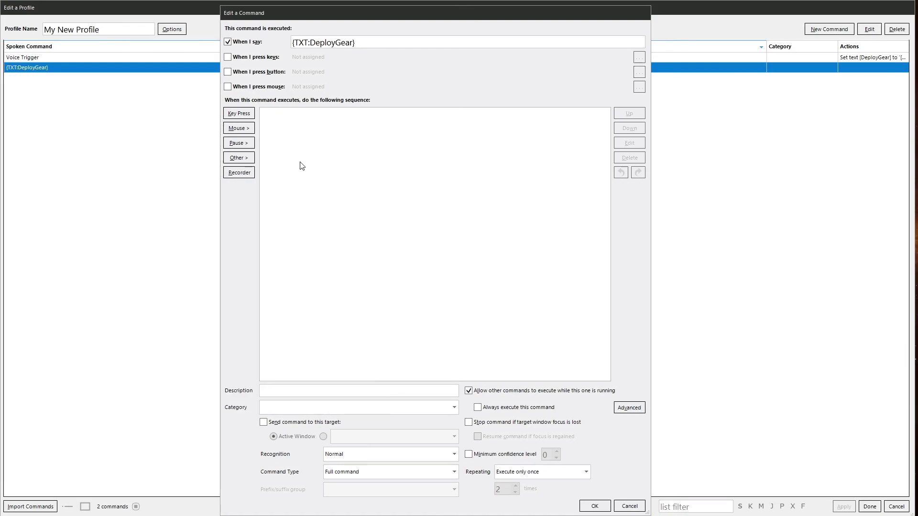
left_click(262, 86)
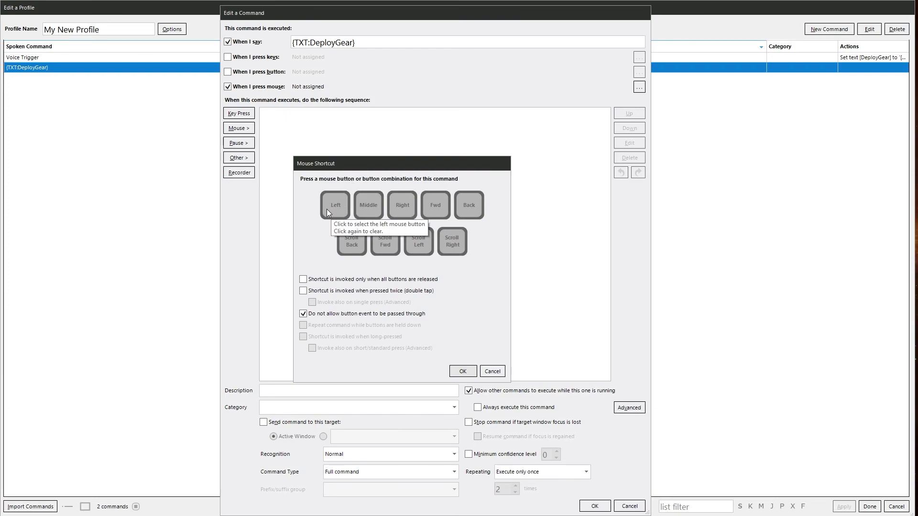
left_click(337, 206)
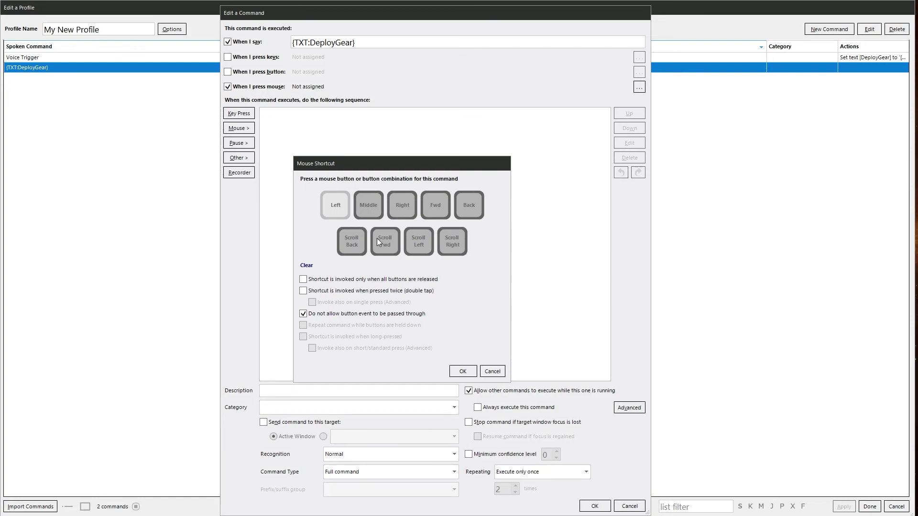
left_click(350, 242)
left_click(460, 232)
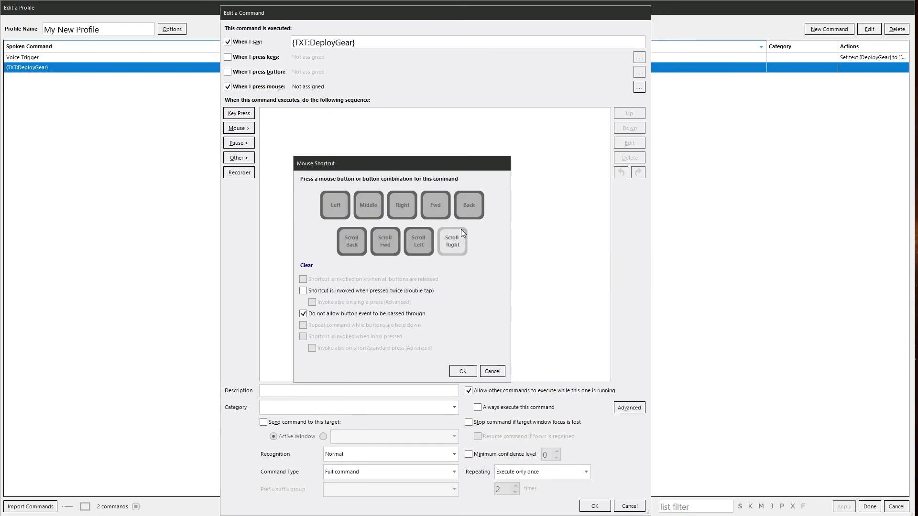
left_click(427, 210)
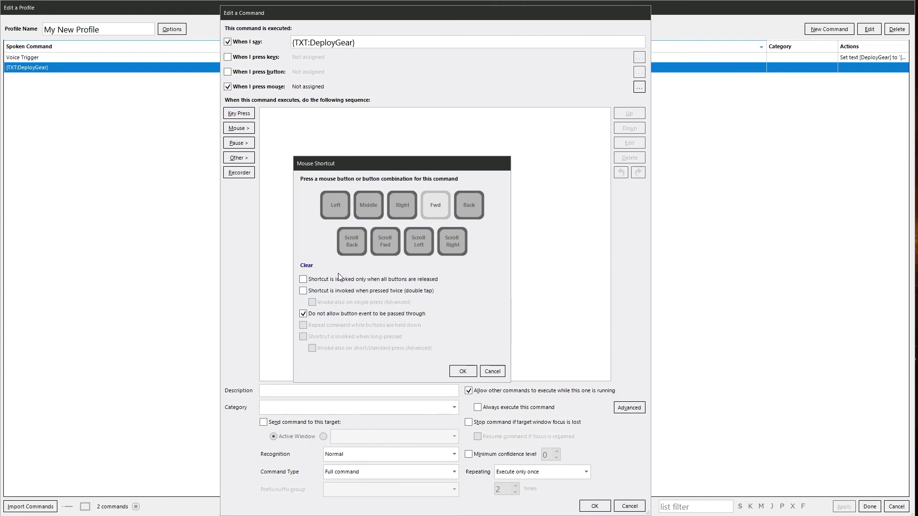
left_click(441, 316)
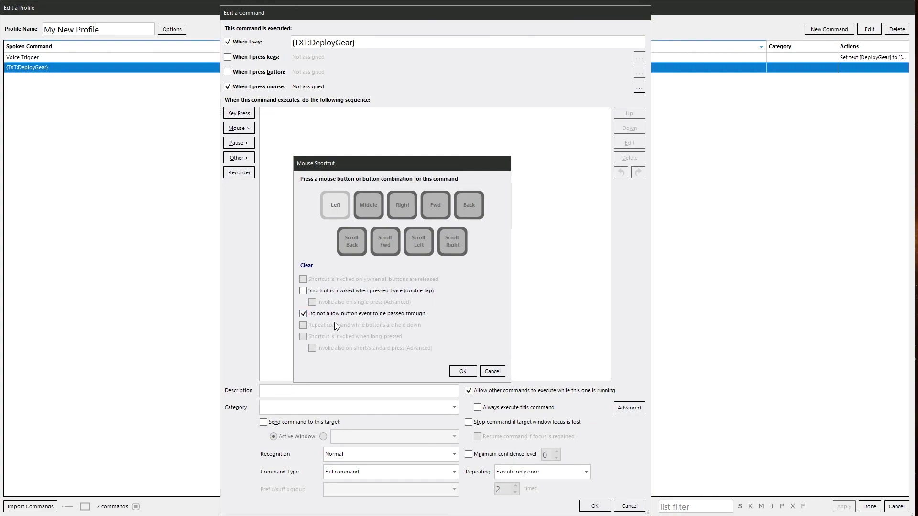
left_click(303, 314)
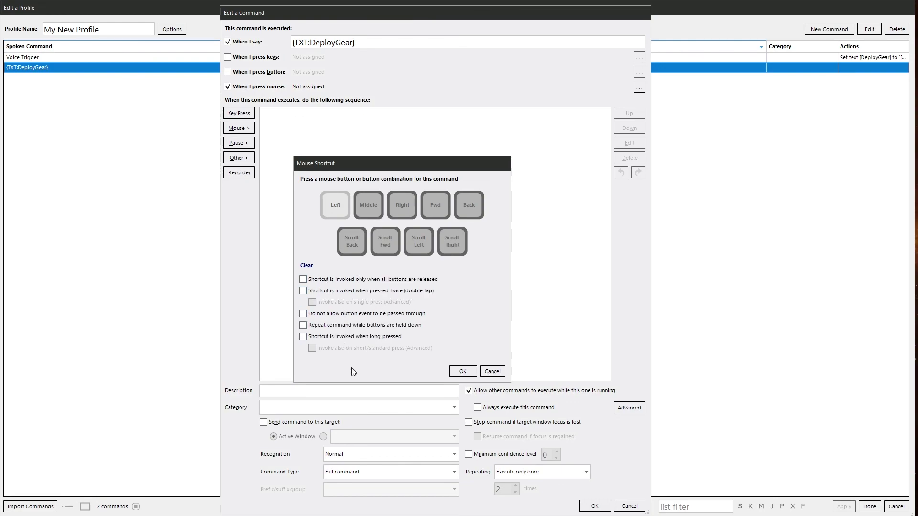
key("Escape")
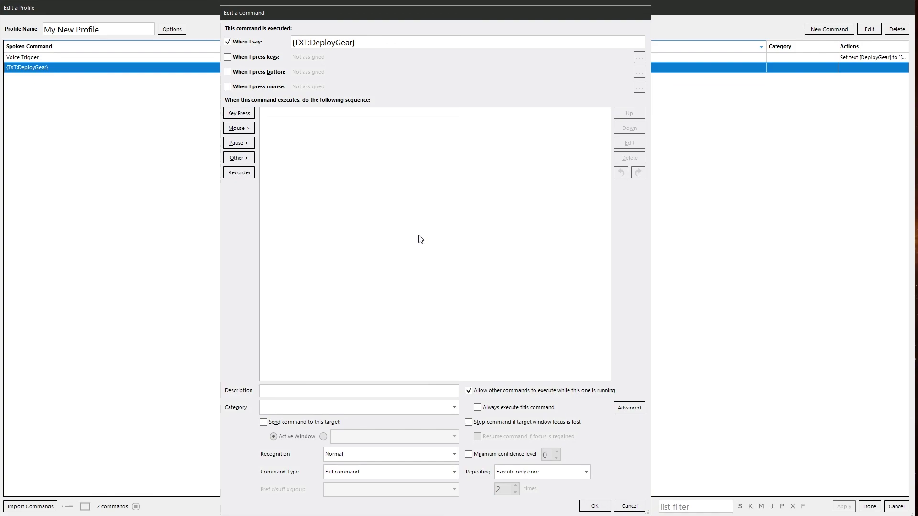